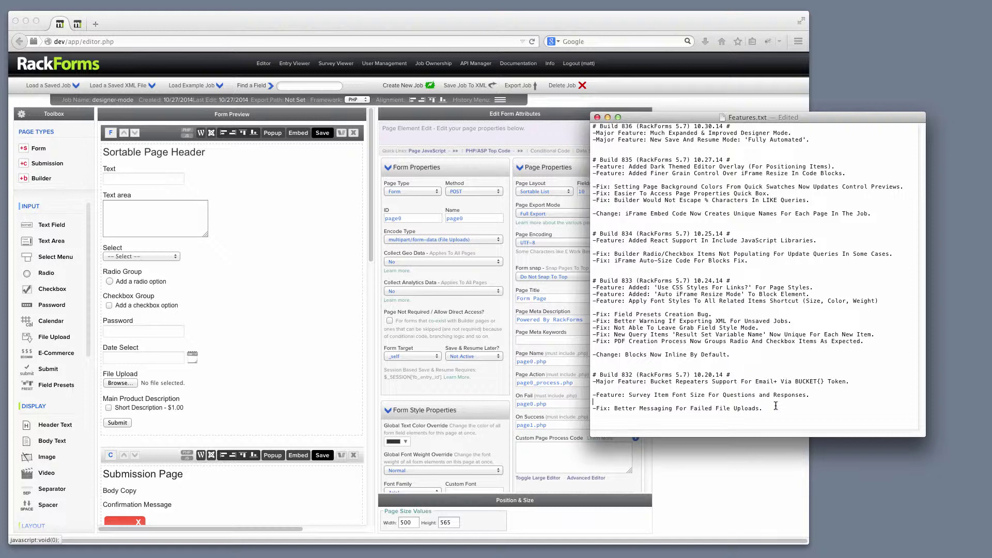
# - Highlight the whole Build 832 entry in the Features.txt changelog
pyautogui.moveTo(775, 408); pyautogui.dragTo(566, 371)
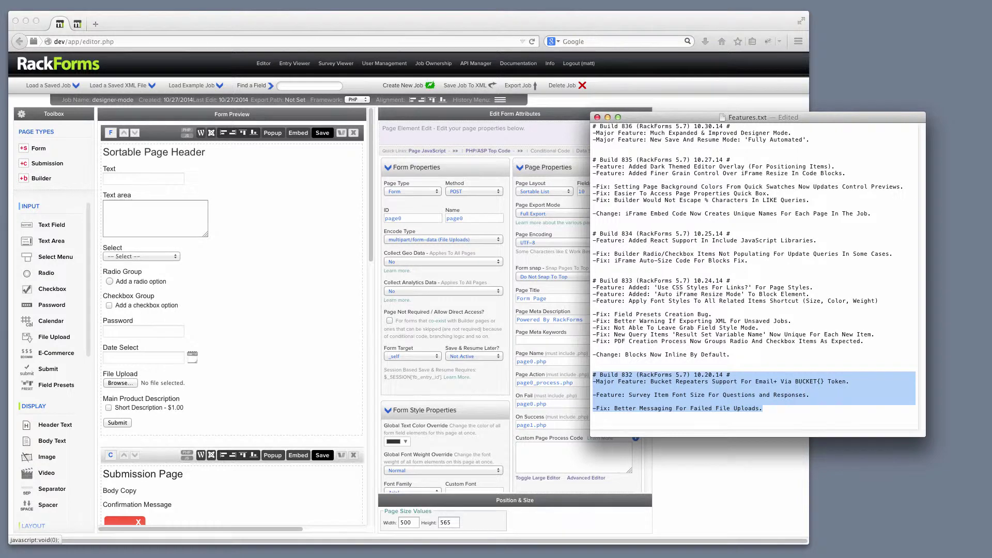
# - Load the bucket-repeaters-and-email-plus.xml example job and select its bucket1 repeater
pyautogui.click(236, 196)
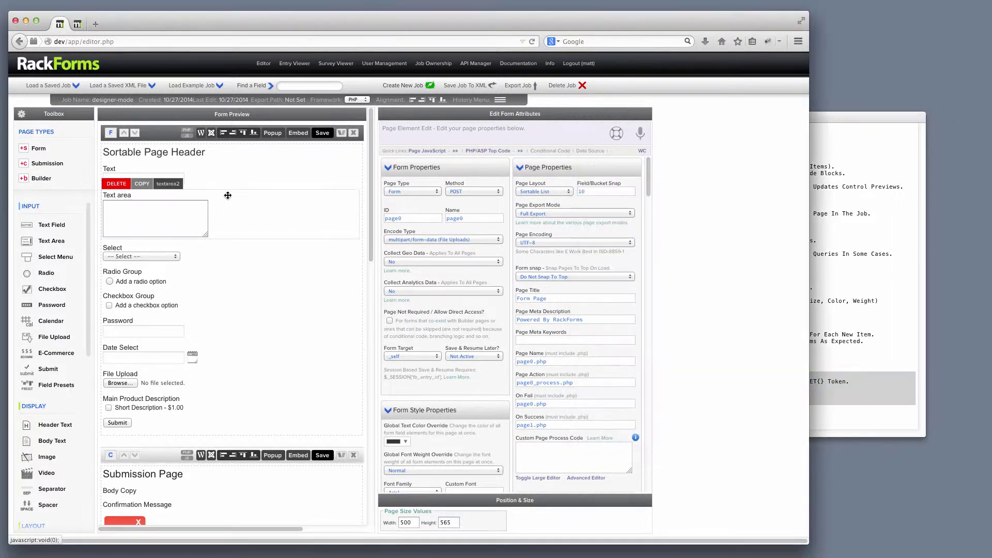
pyautogui.click(194, 87)
pyautogui.scroll(-10, 256, 291)
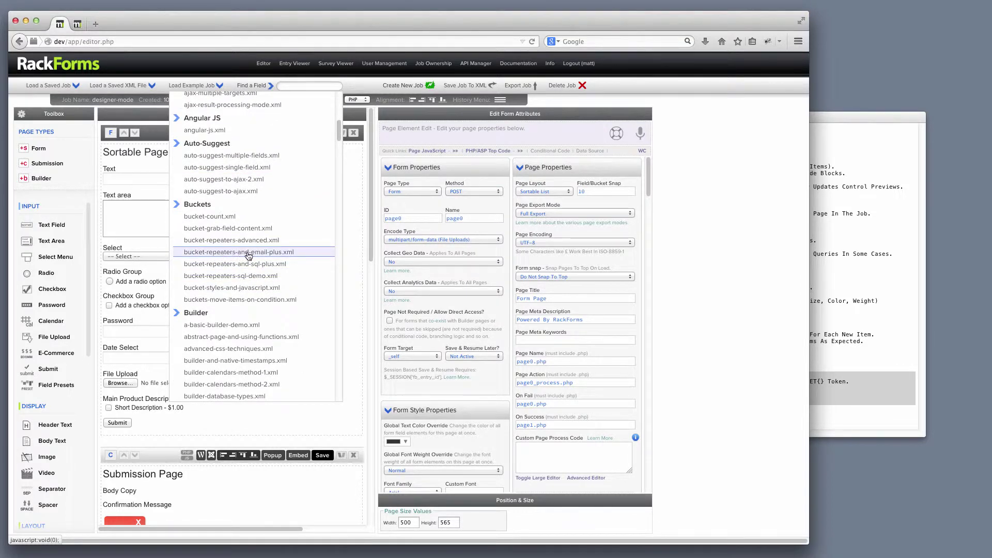
pyautogui.click(253, 257)
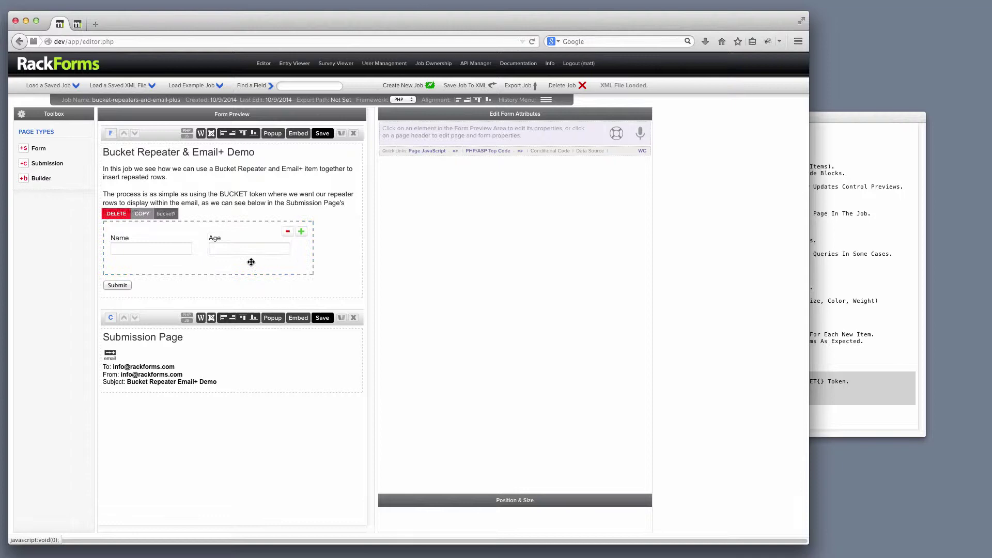
pyautogui.click(316, 247)
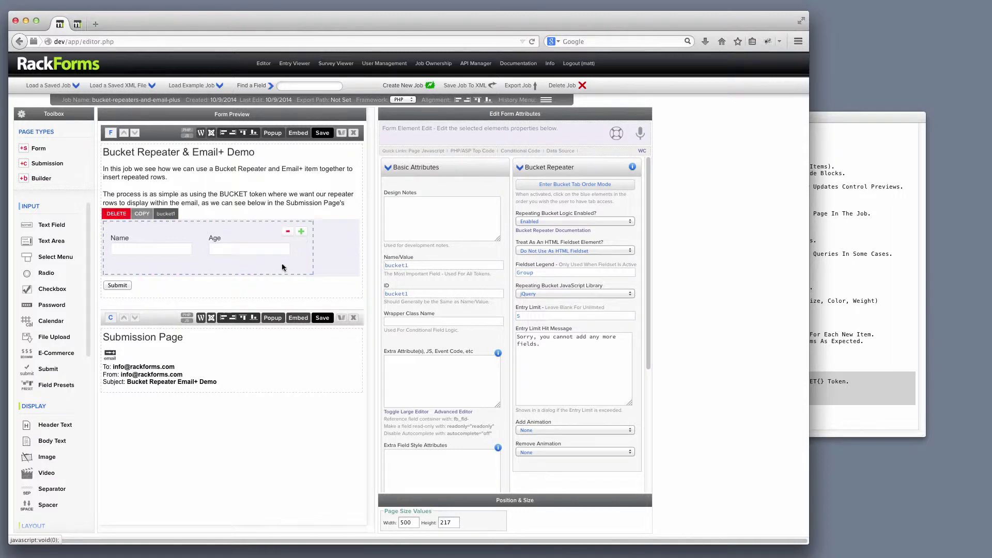
# - Select the Submission Page's Email+ item and highlight the BUCKET{bucket1} token in its message
pyautogui.click(190, 374)
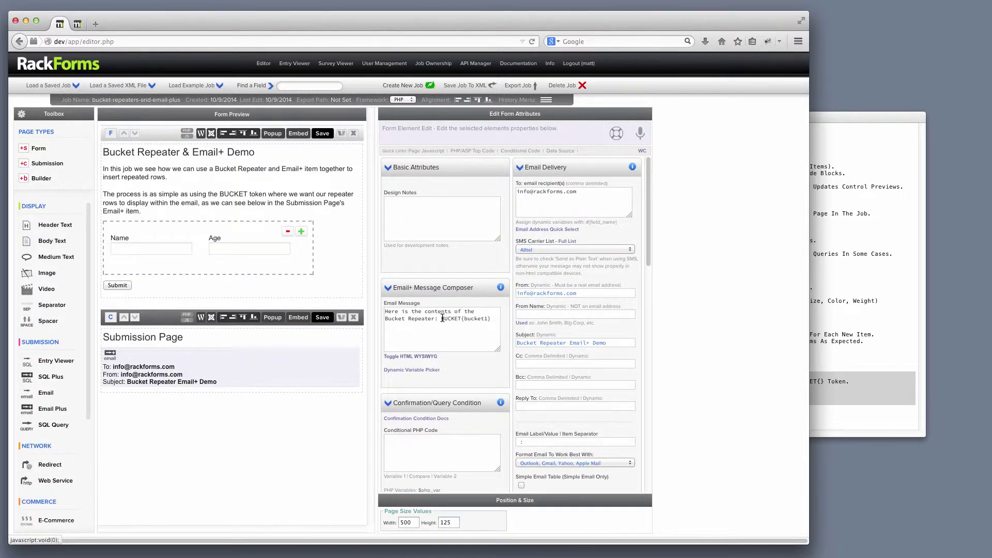
pyautogui.moveTo(440, 318); pyautogui.dragTo(490, 318)
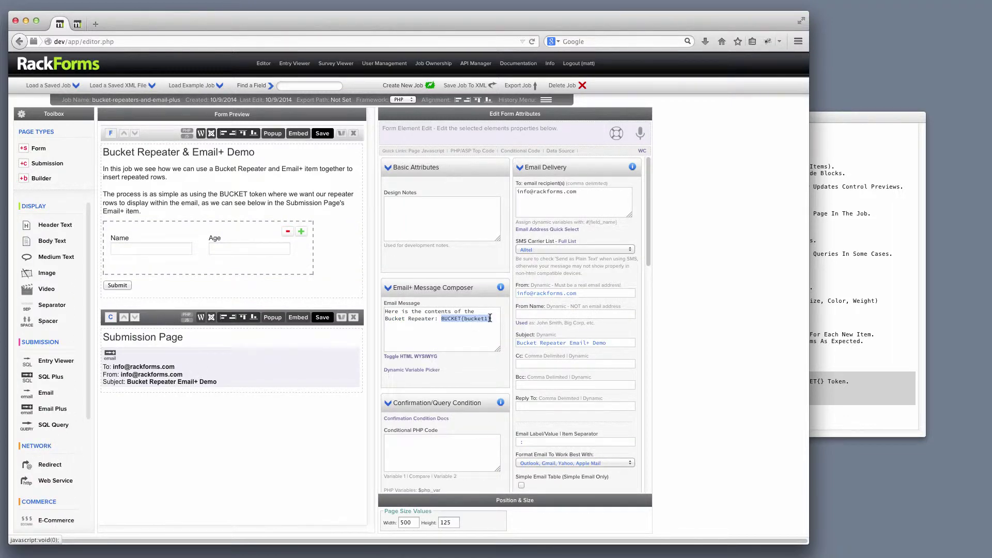
pyautogui.doubleClick(453, 318)
pyautogui.moveTo(500, 287)
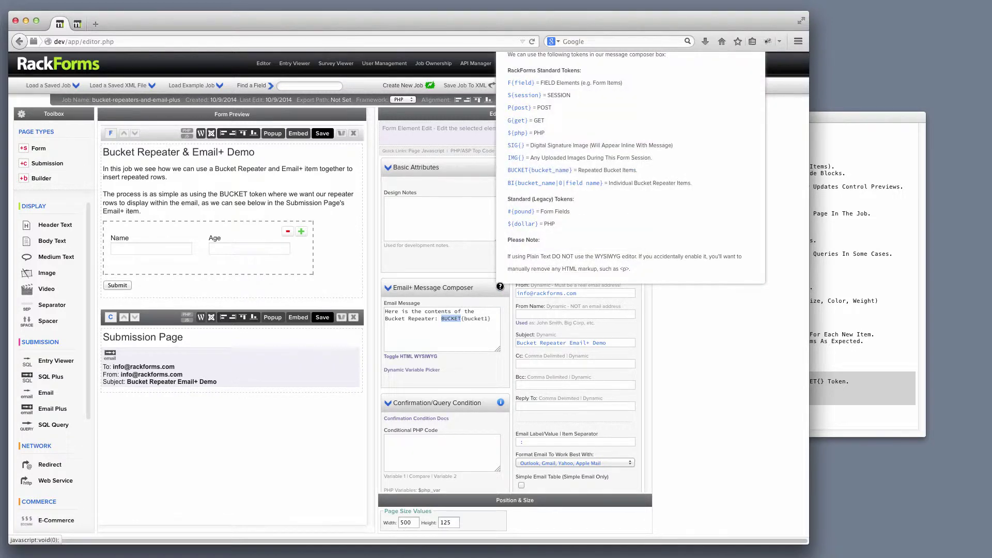
pyautogui.doubleClick(470, 319)
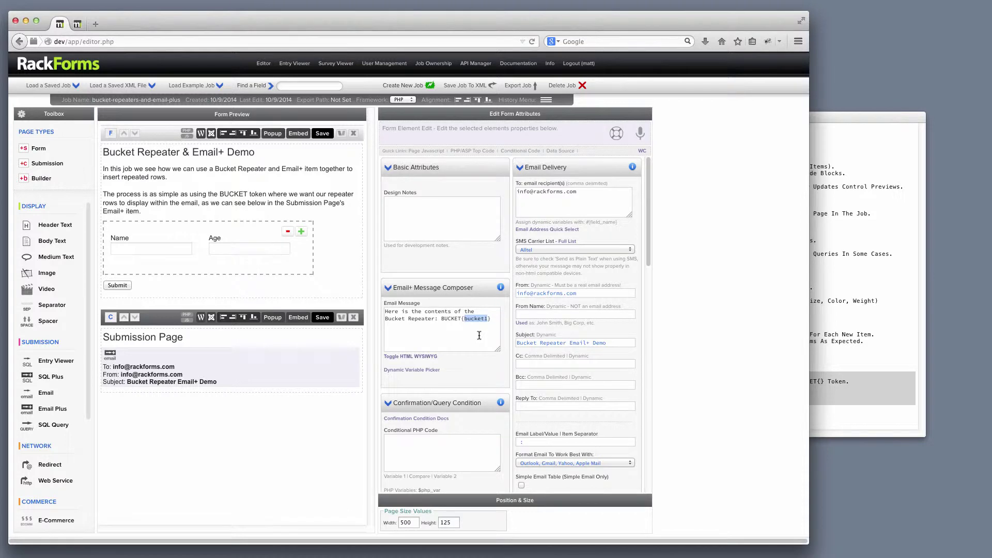
# - Highlight the Build 833 heading and 'Use CSS Styles For Links?' lines in Features.txt
pyautogui.click(831, 253)
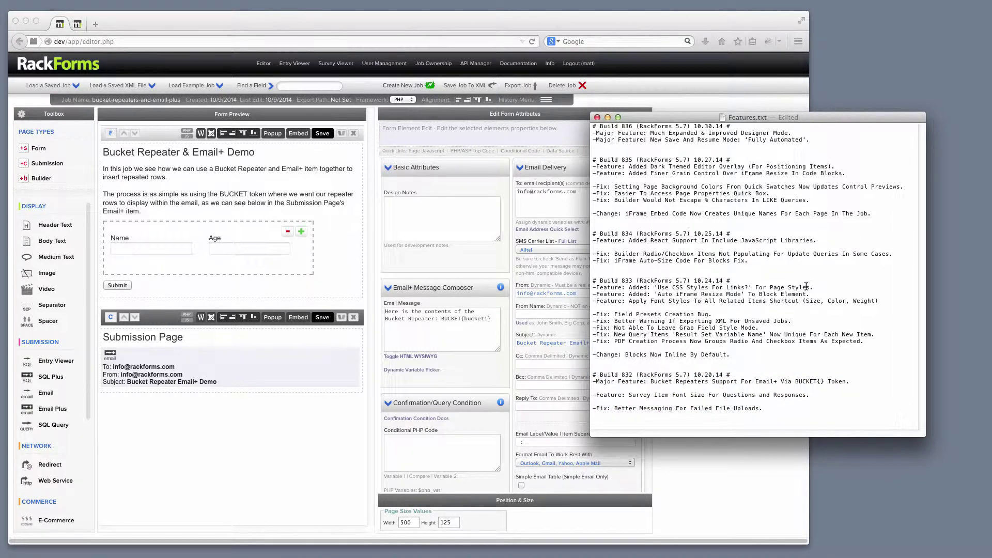
pyautogui.moveTo(816, 282); pyautogui.dragTo(594, 279)
pyautogui.moveTo(836, 288); pyautogui.dragTo(578, 288)
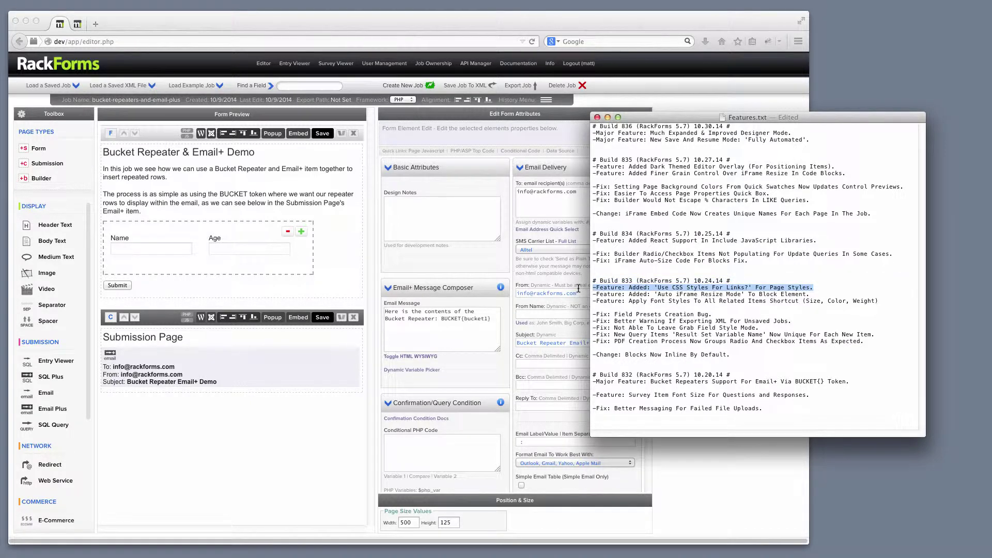
pyautogui.click(277, 32)
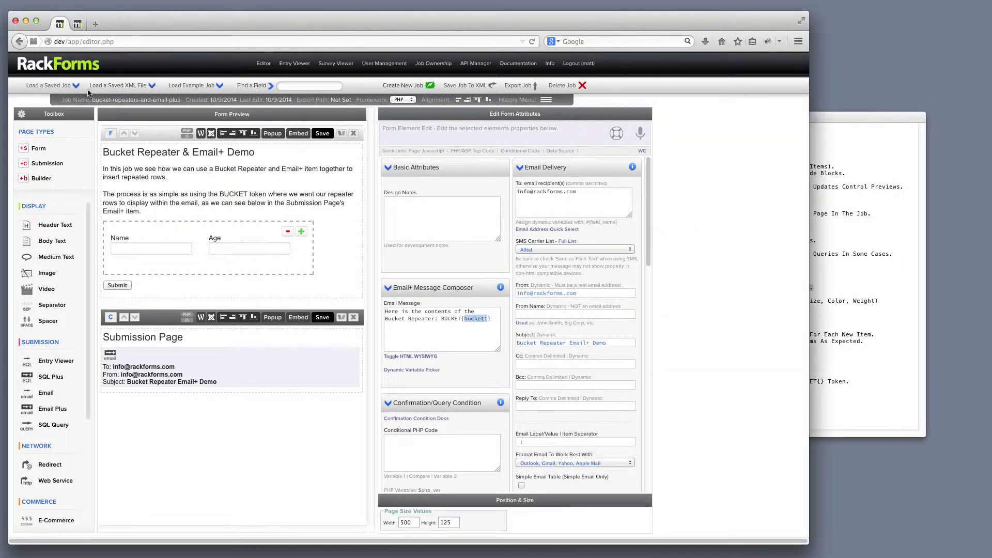
# - Load the saved hc_manager job and show its first page's properties
pyautogui.click(60, 87)
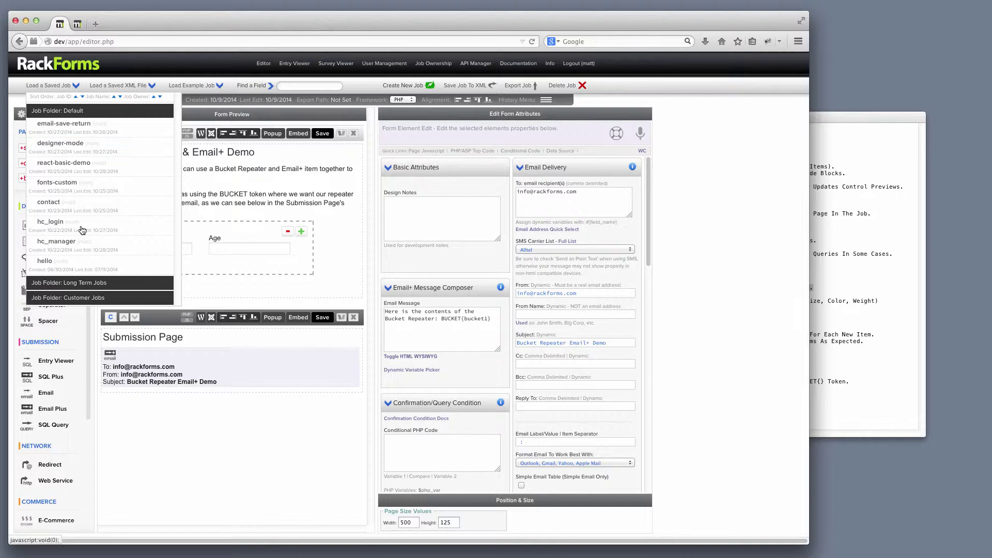
pyautogui.click(83, 244)
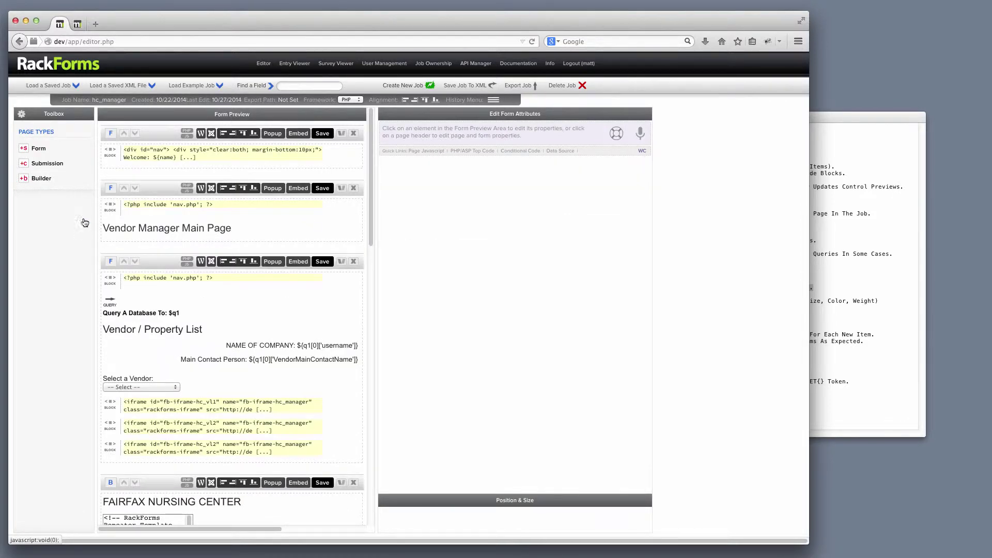
pyautogui.click(156, 137)
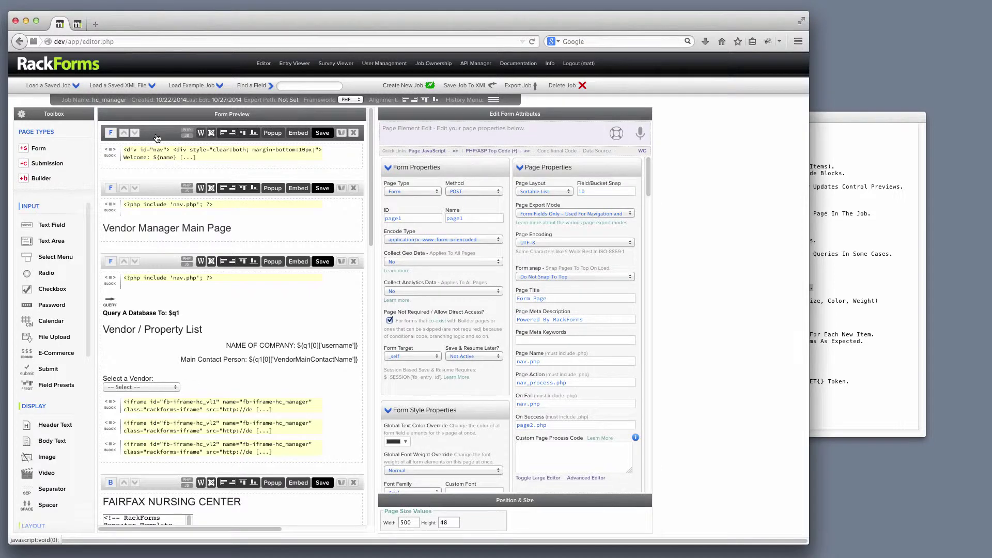
pyautogui.moveTo(161, 155)
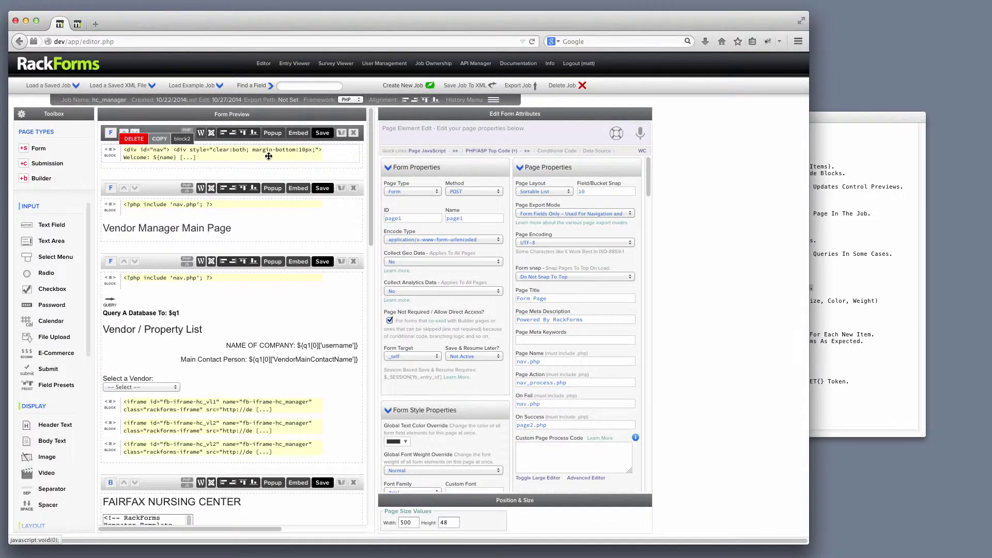
# - Review block2's navigation code and its Vendor List link in the Advanced Editor, cancelling without changes
pyautogui.click(334, 163)
pyautogui.click(543, 345)
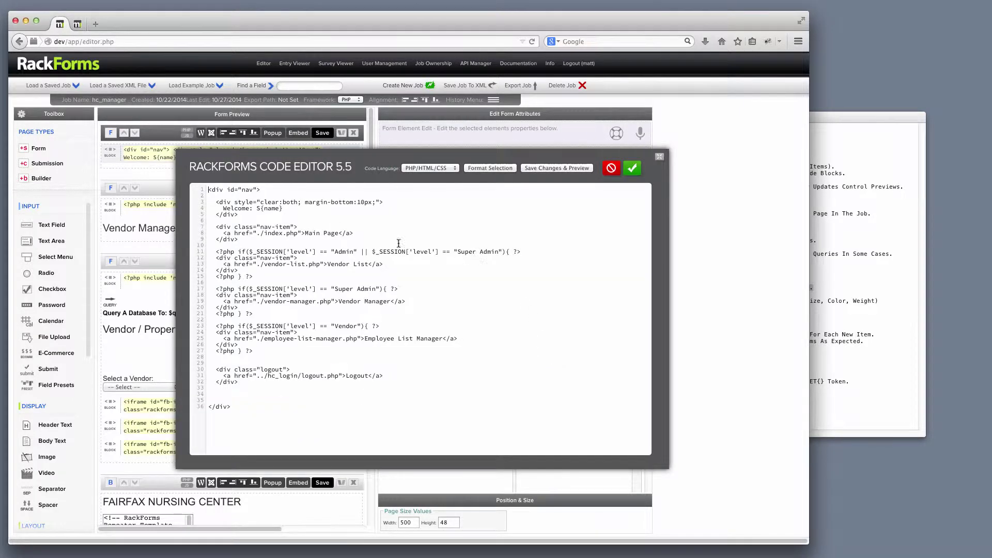
pyautogui.moveTo(209, 187); pyautogui.dragTo(324, 406)
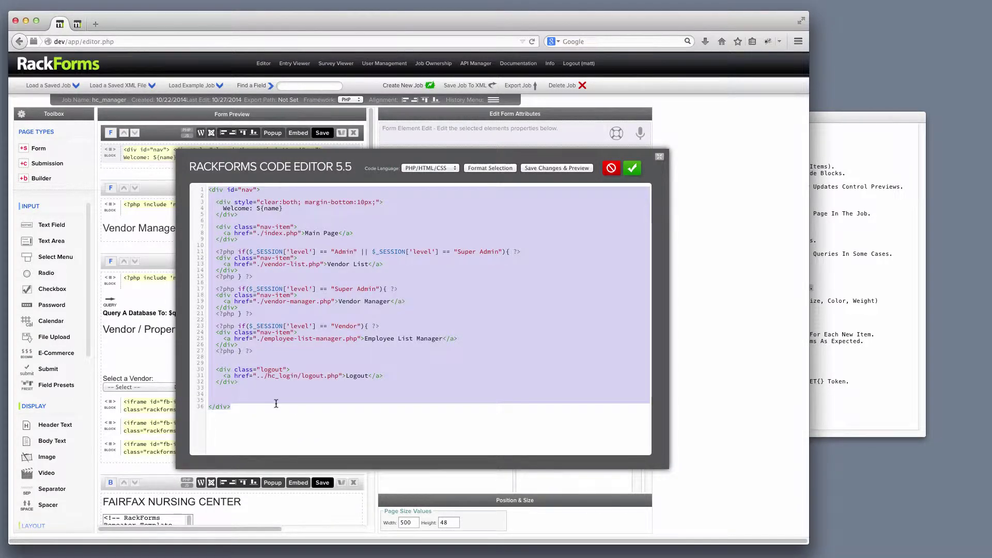
pyautogui.click(282, 349)
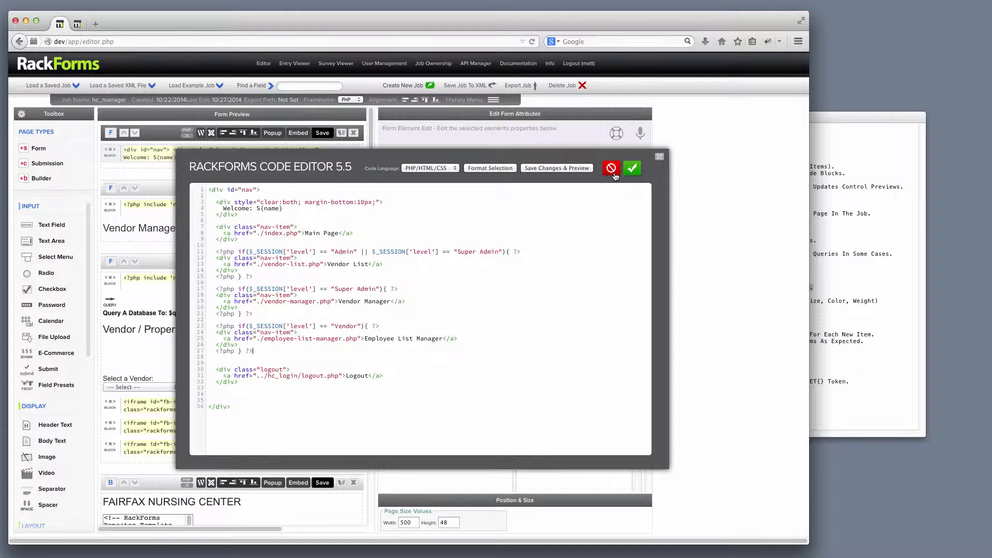
pyautogui.moveTo(224, 264); pyautogui.dragTo(384, 264)
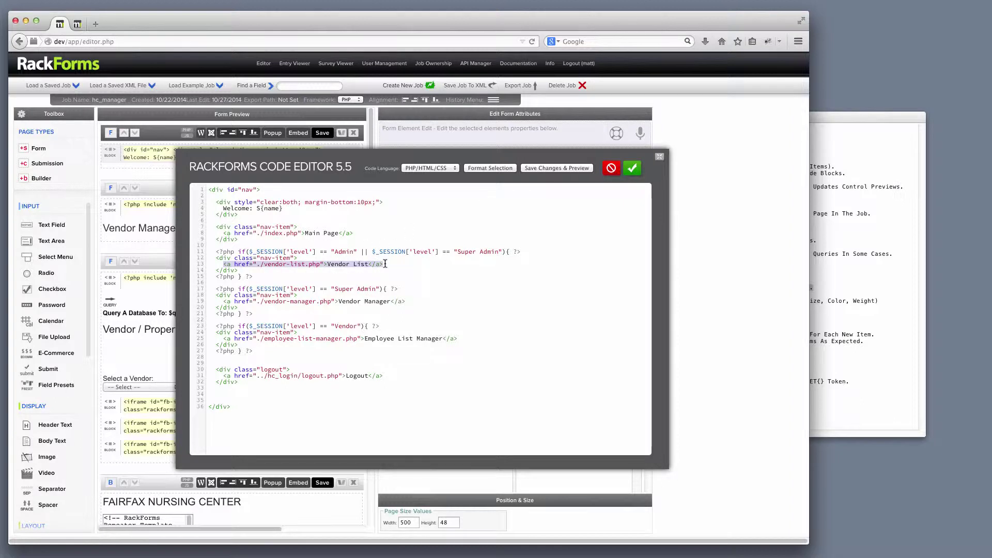
pyautogui.click(611, 168)
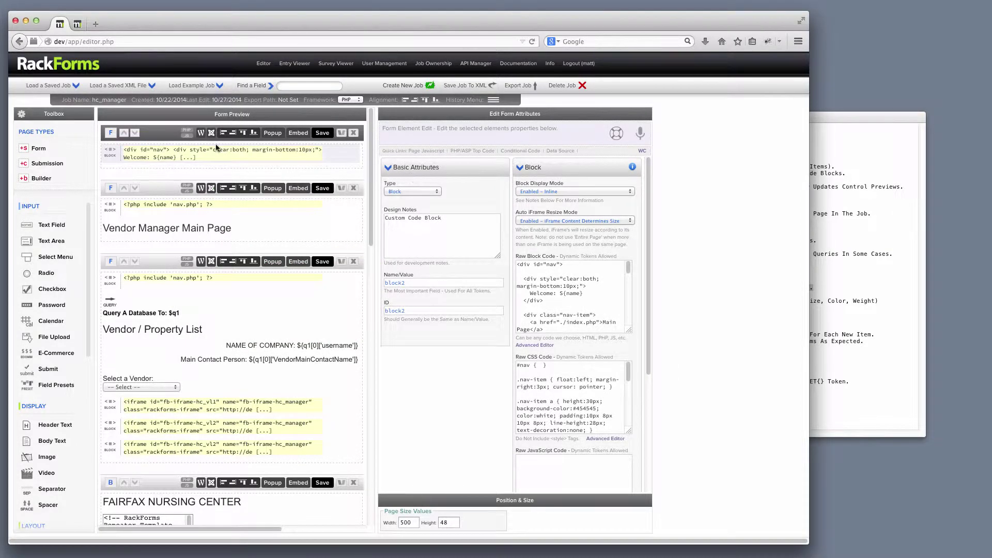
# - Check the page's 'Use CSS Styles For Links?' option, keeping Do Not Use Styles
pyautogui.click(167, 136)
pyautogui.scroll(-10, 424, 315)
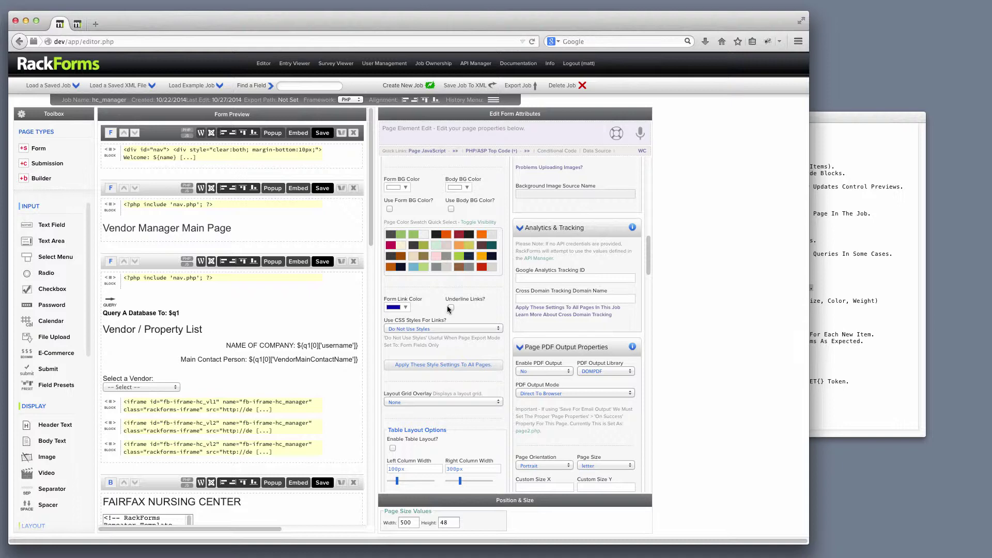
pyautogui.click(439, 329)
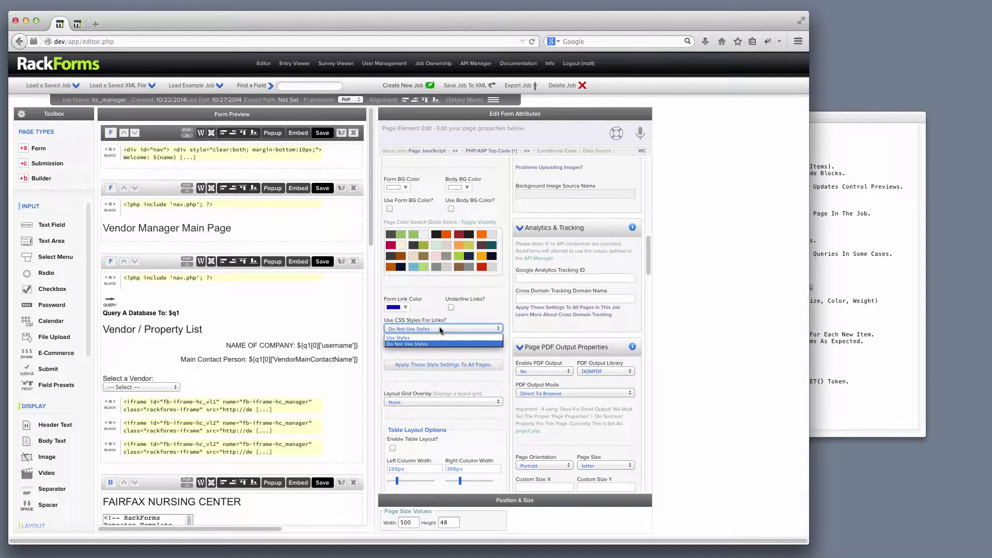
pyautogui.click(415, 344)
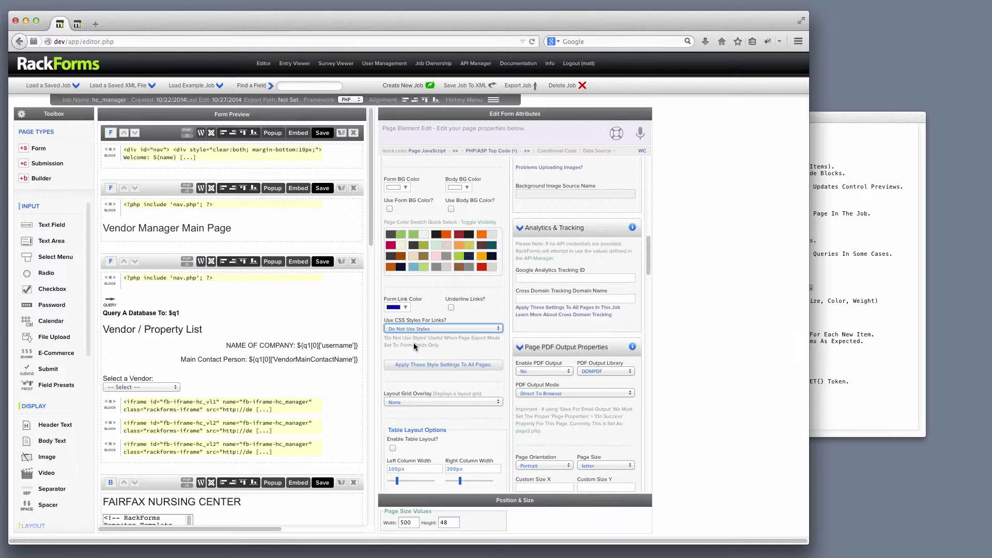
pyautogui.click(855, 144)
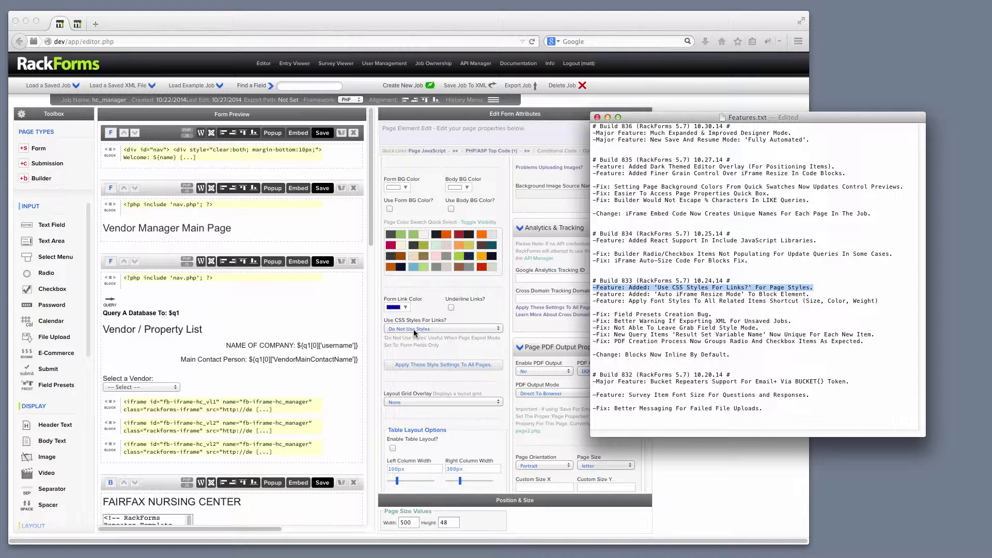
# - Highlight the 'Auto iFrame Resize Mode' changelog line, then select the Vendor / Property List page
pyautogui.click(812, 294)
pyautogui.keyDown('shift'); pyautogui.click(578, 294); pyautogui.keyUp('shift')
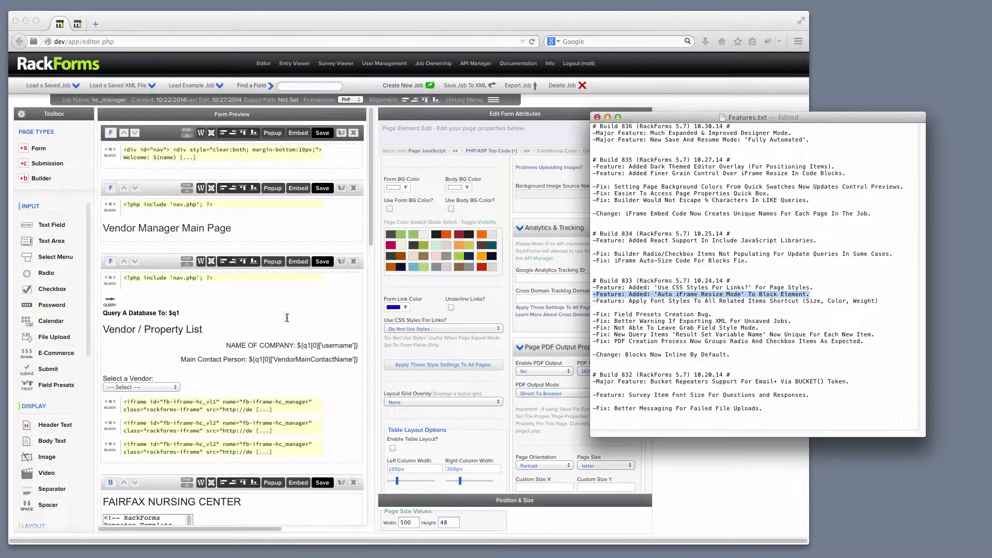
pyautogui.click(253, 316)
pyautogui.scroll(-3, 255, 323)
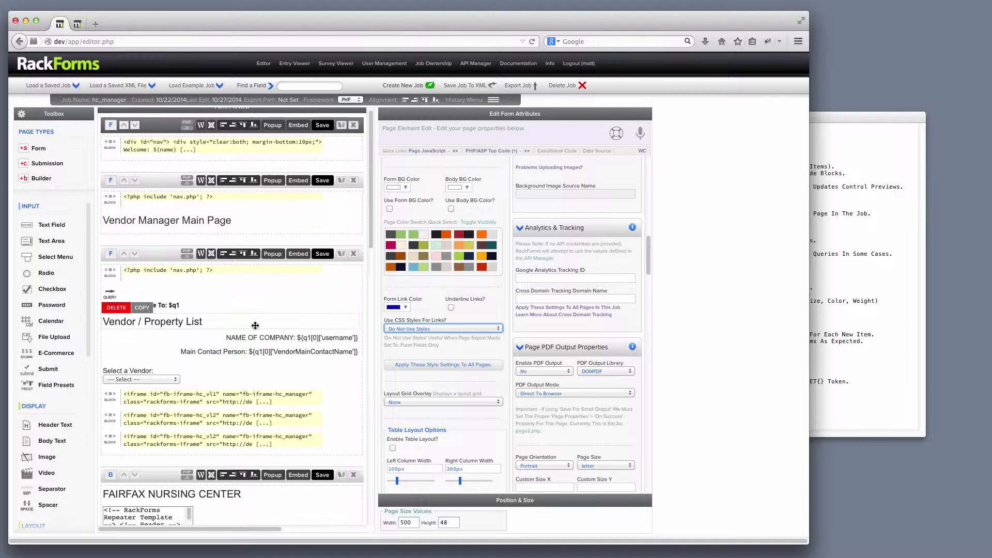
pyautogui.scroll(-2, 256, 327)
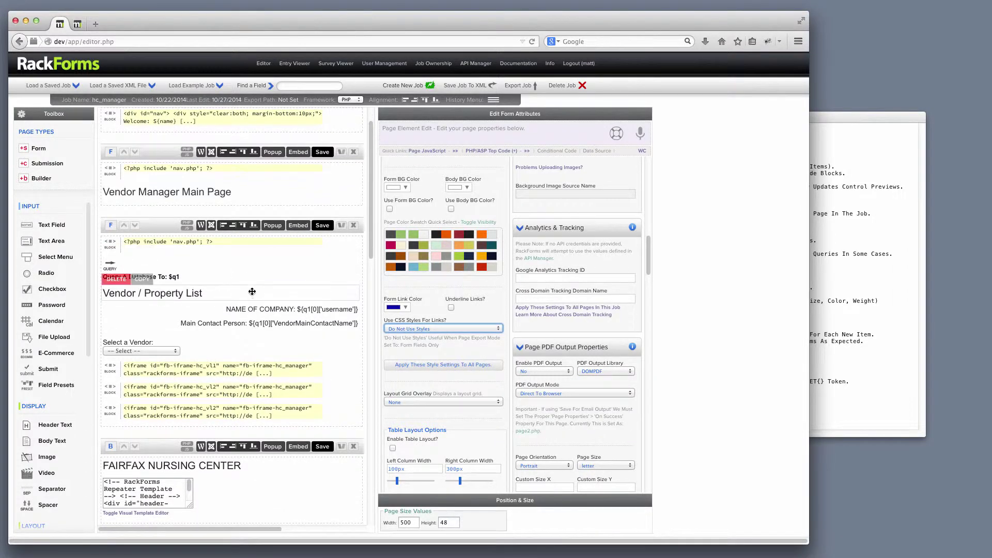
pyautogui.scroll(-1, 254, 296)
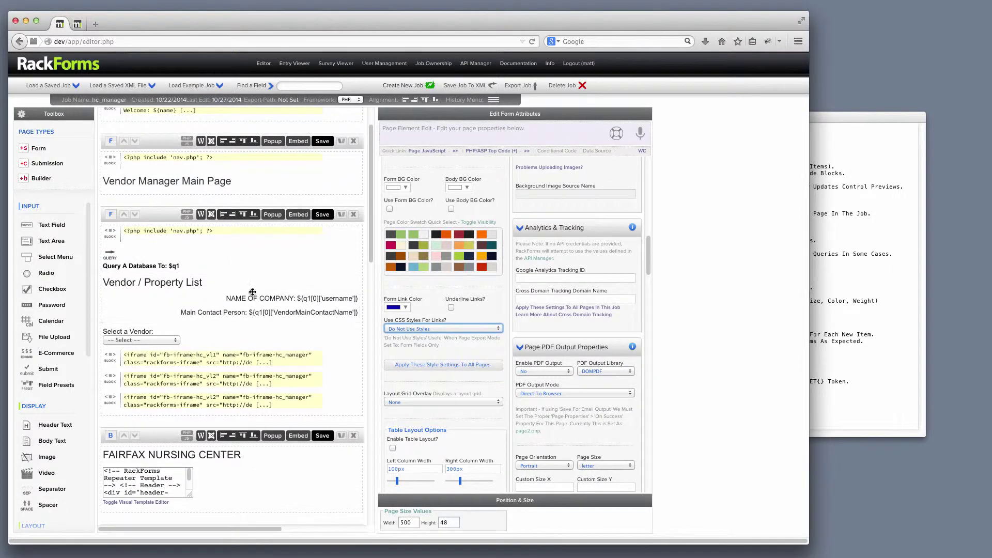
pyautogui.click(166, 215)
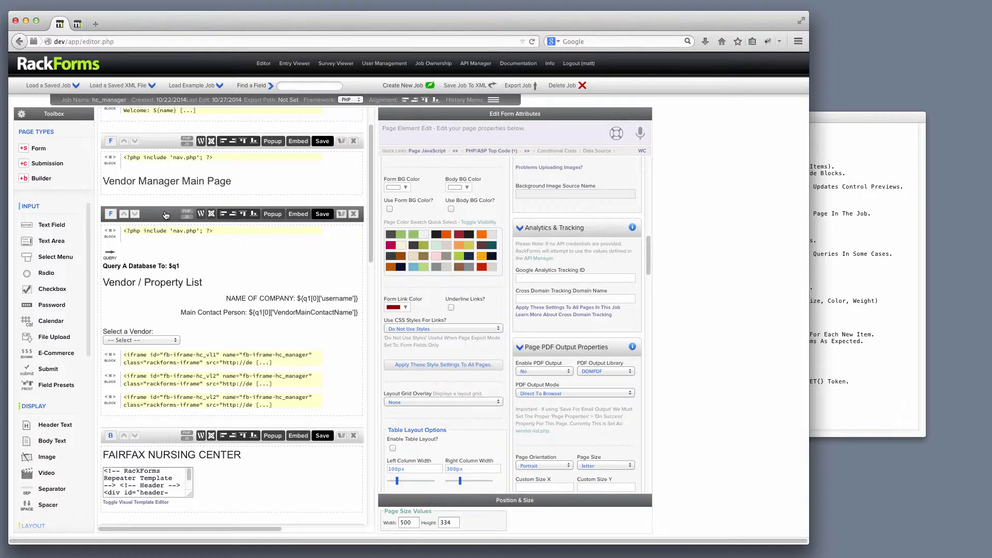
# - Select the page's first vendor iframe block, block3, to show its properties
pyautogui.scroll(-5, 166, 215)
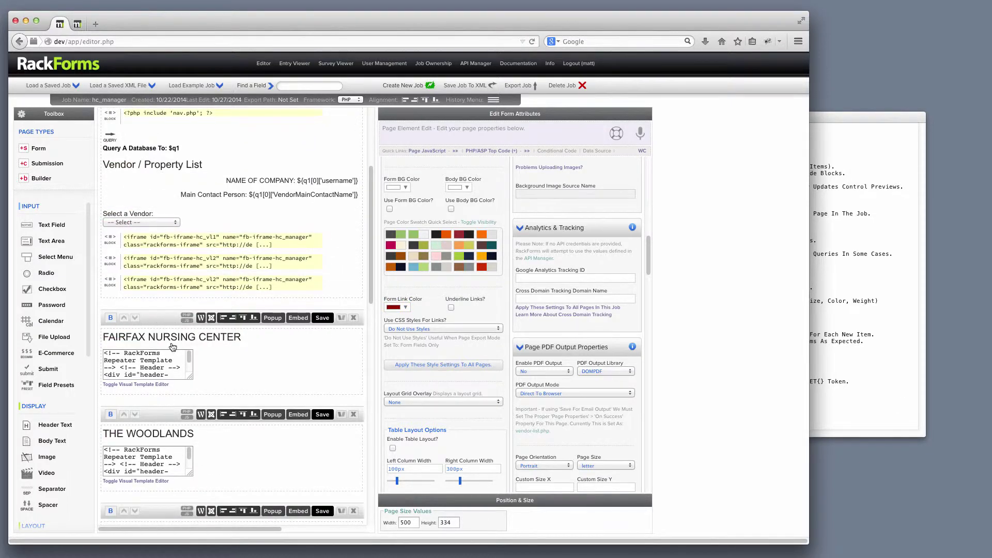
pyautogui.scroll(4, 207, 345)
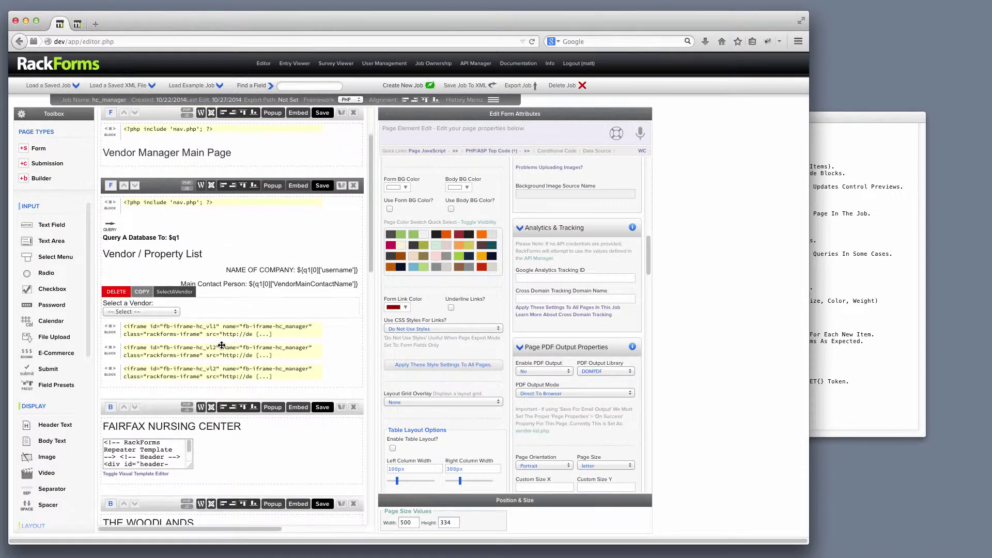
pyautogui.scroll(-7, 221, 345)
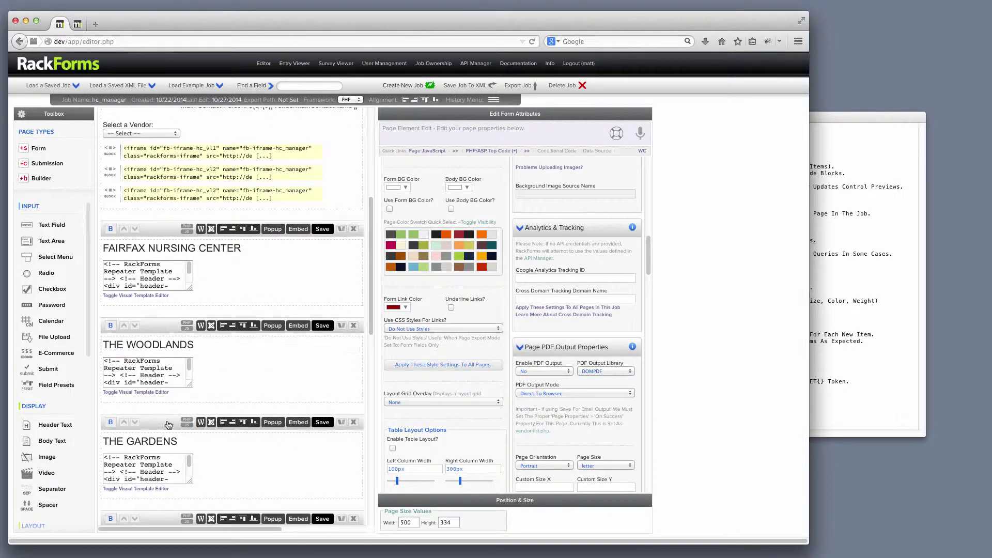
pyautogui.scroll(2, 197, 240)
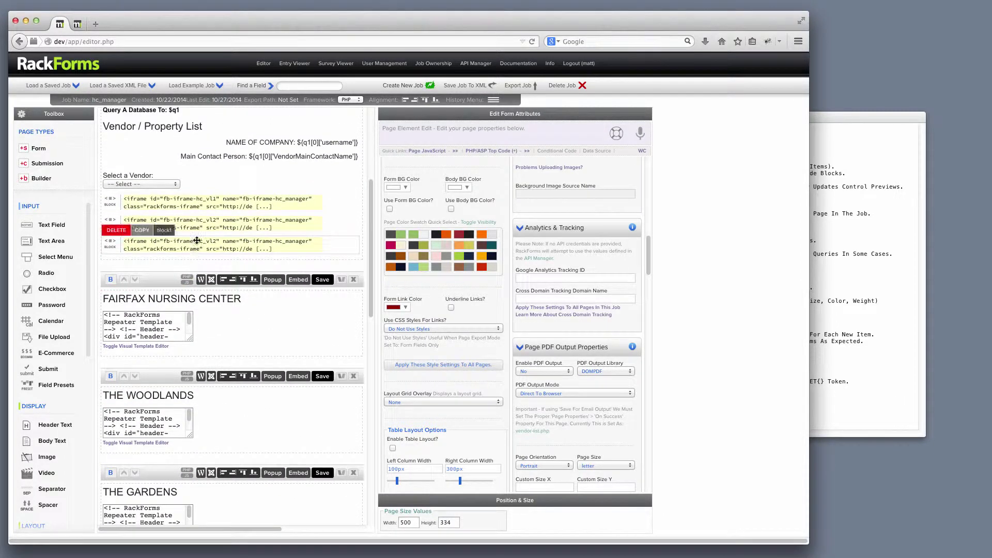
pyautogui.click(199, 204)
pyautogui.scroll(-4, 37, 419)
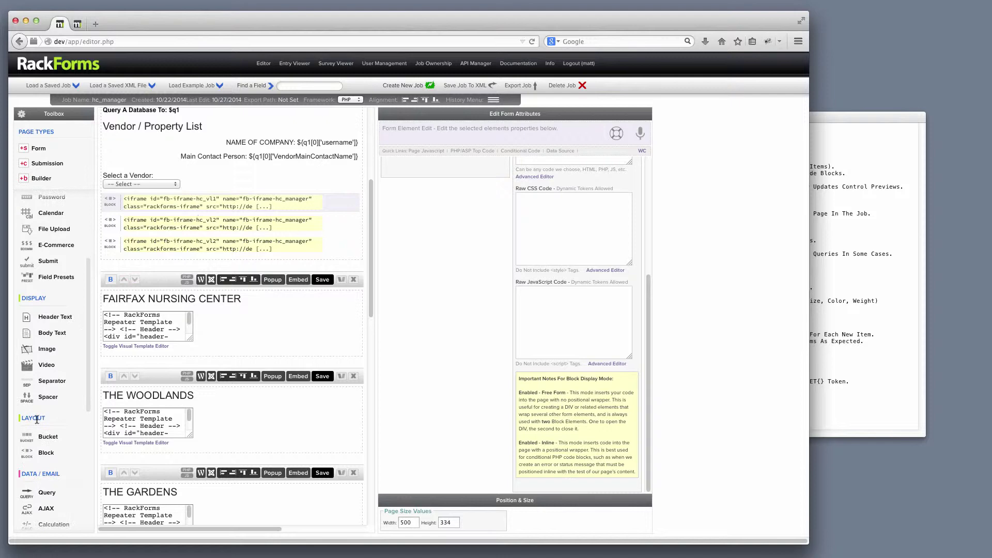
pyautogui.scroll(-2, 36, 420)
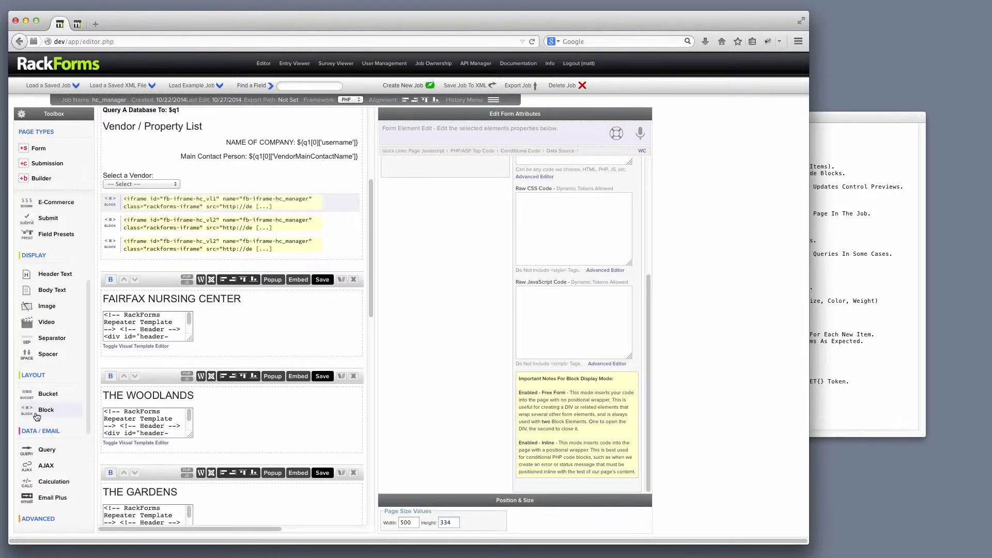
pyautogui.scroll(2, 247, 386)
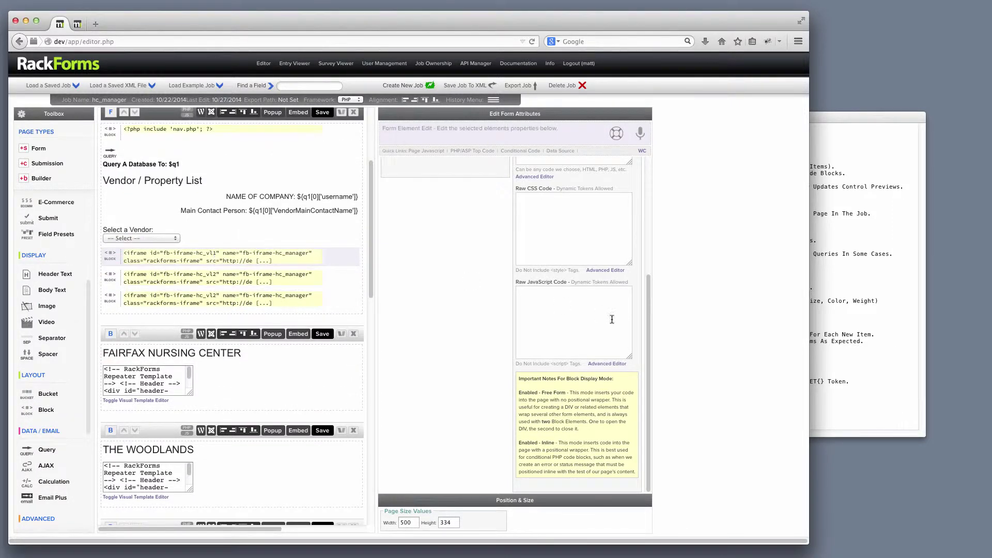
pyautogui.scroll(3, 611, 320)
# - Inspect block3's vl1.php iframe code with height 1109 and its Auto iFrame Resize Mode choices, unchanged
pyautogui.moveTo(628, 322); pyautogui.dragTo(504, 249)
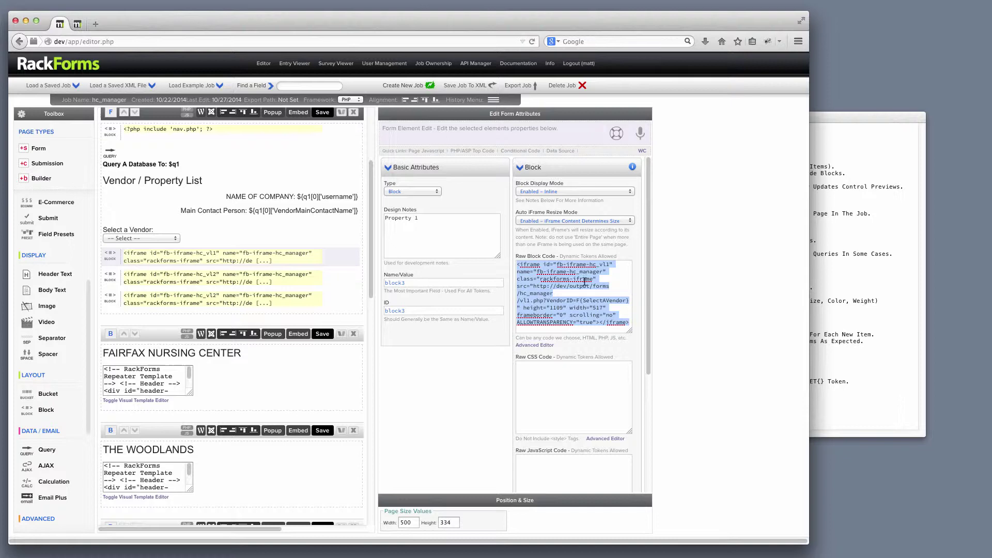
pyautogui.click(563, 307)
pyautogui.moveTo(562, 307); pyautogui.dragTo(550, 308)
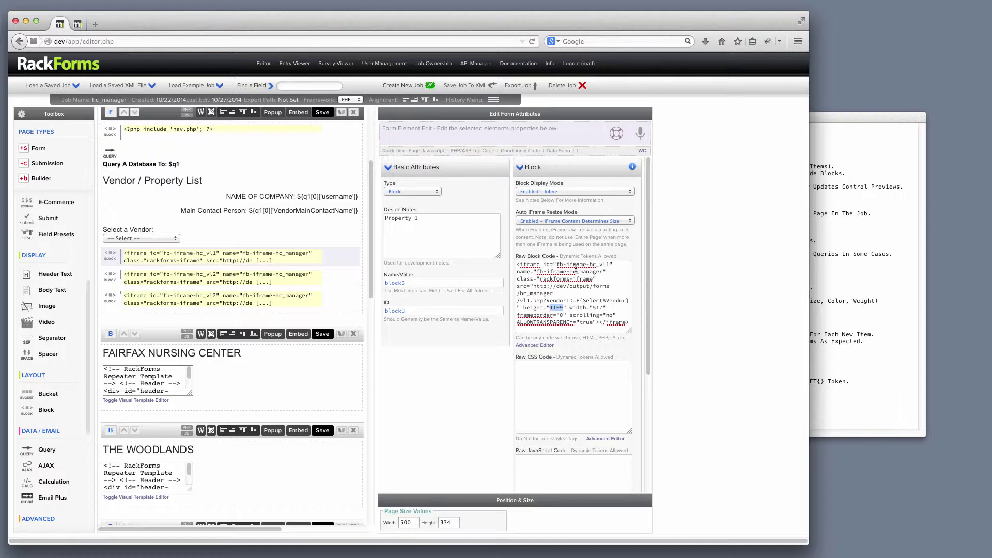
pyautogui.moveTo(578, 212); pyautogui.dragTo(516, 213)
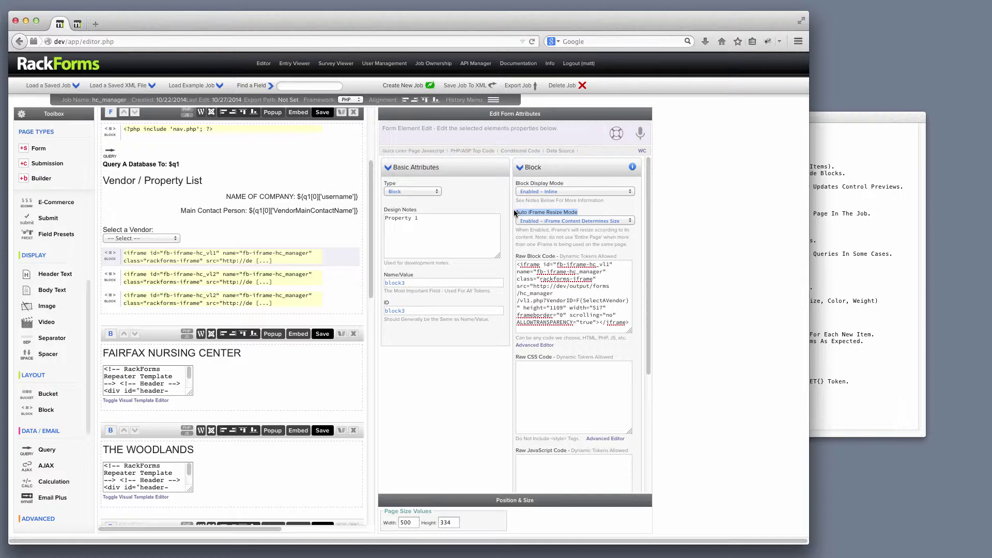
pyautogui.click(569, 221)
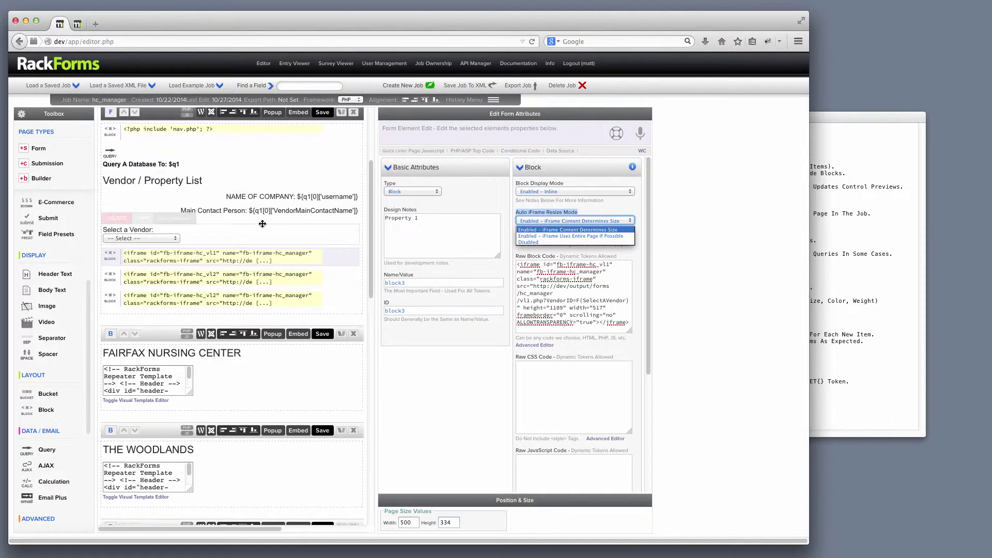
pyautogui.scroll(1, 264, 217)
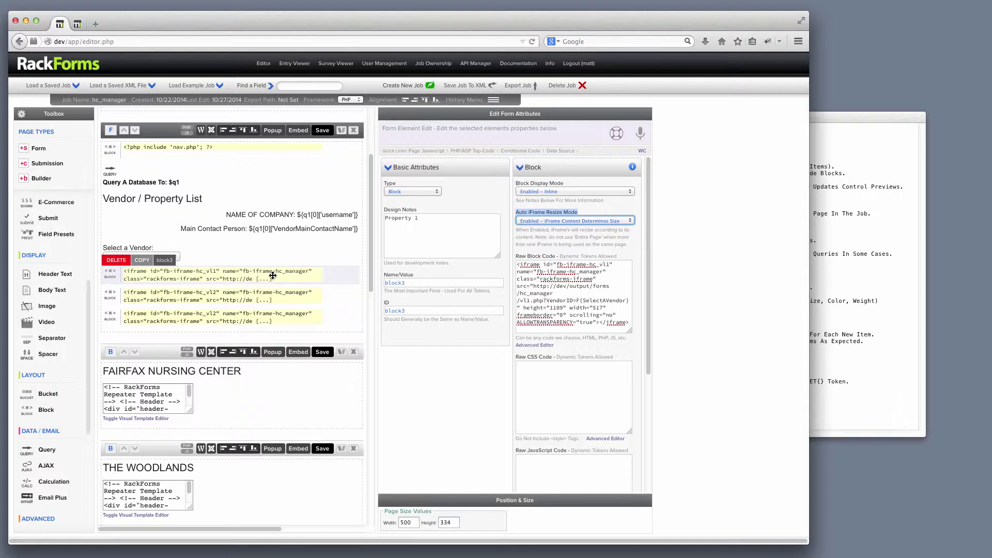
pyautogui.click(586, 214)
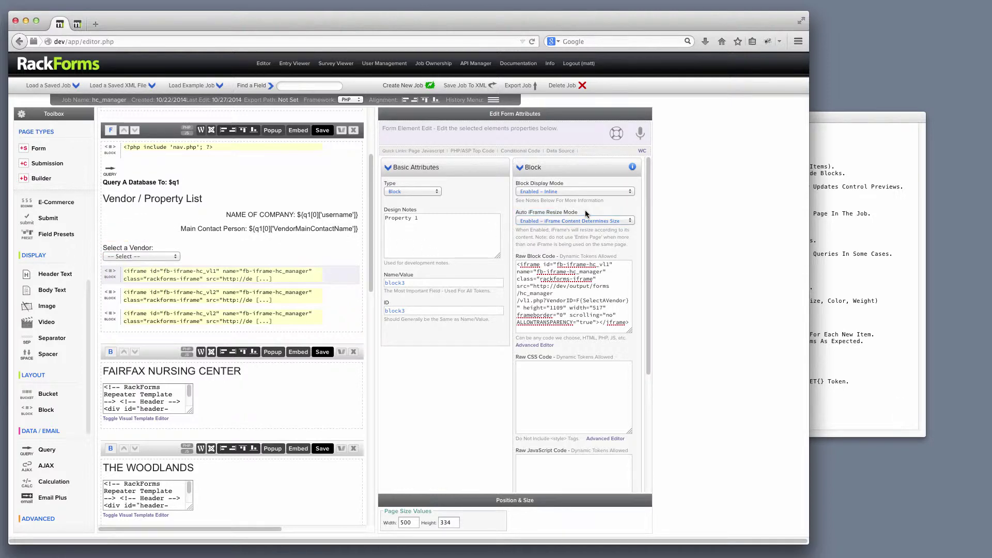
# - Highlight the 'Apply Font Styles' line in Features.txt, then return to RackForms
pyautogui.click(846, 200)
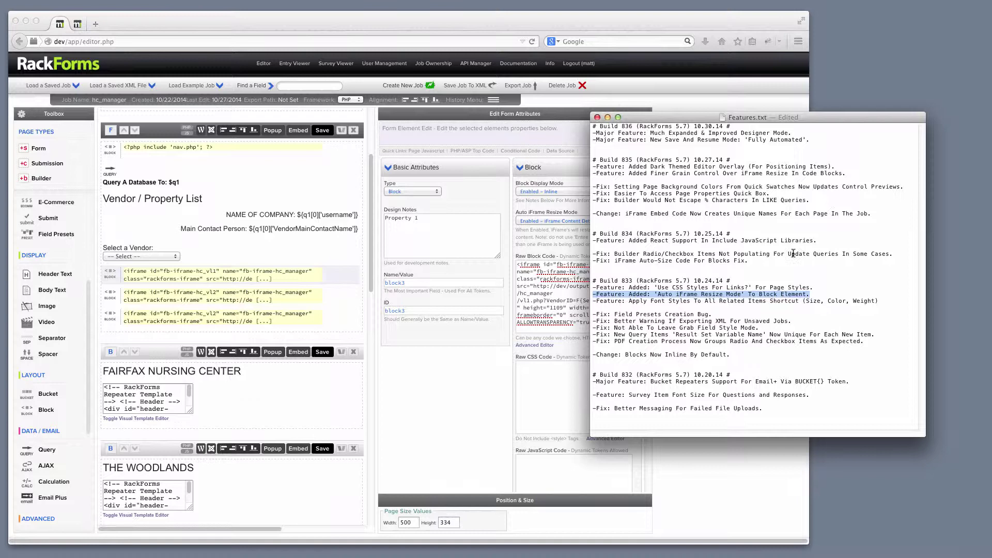
pyautogui.moveTo(879, 300); pyautogui.dragTo(586, 300)
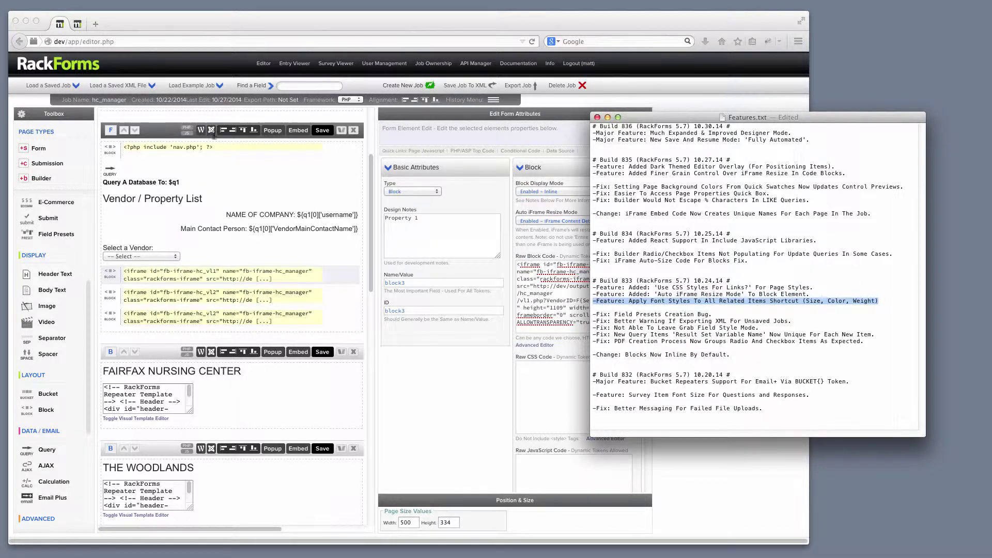
pyautogui.click(179, 126)
pyautogui.scroll(5, 248, 176)
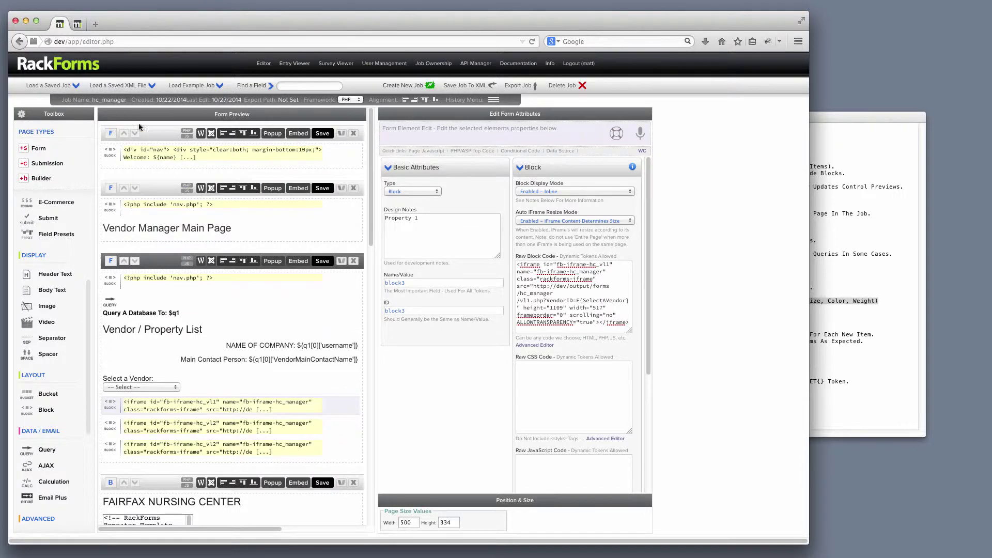
# - Start a new empty job, answering the save prompt
pyautogui.click(381, 84)
pyautogui.click(440, 253)
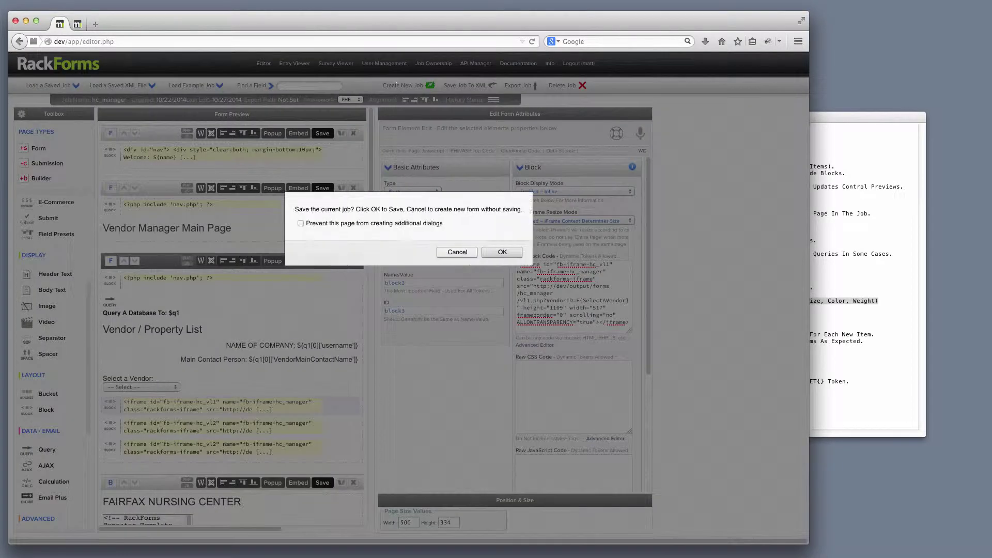
pyautogui.click(456, 253)
# - Add a Form page with text area, select, radio and checkbox fields, plus a duplicated Text field
pyautogui.click(39, 148)
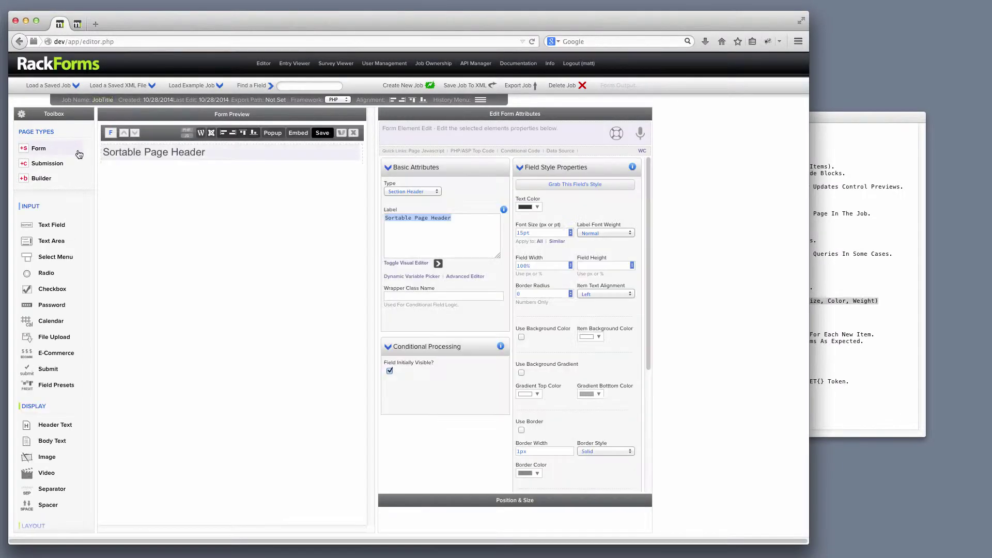
pyautogui.click(51, 225)
pyautogui.click(52, 225)
pyautogui.click(52, 224)
pyautogui.click(51, 241)
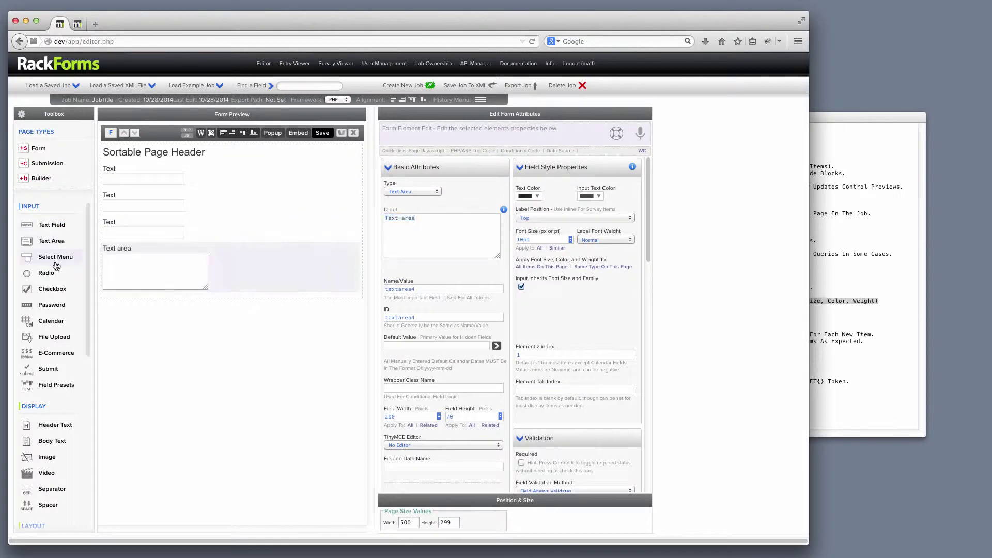
pyautogui.click(55, 256)
pyautogui.click(46, 272)
pyautogui.click(52, 289)
pyautogui.click(142, 157)
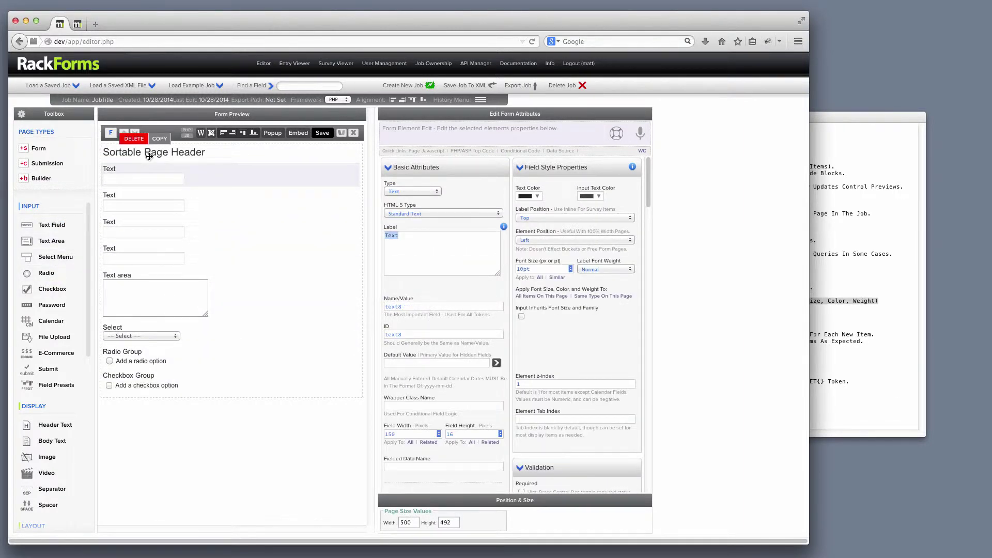
# - Make the Sortable Page Header text red and copy its style
pyautogui.click(172, 151)
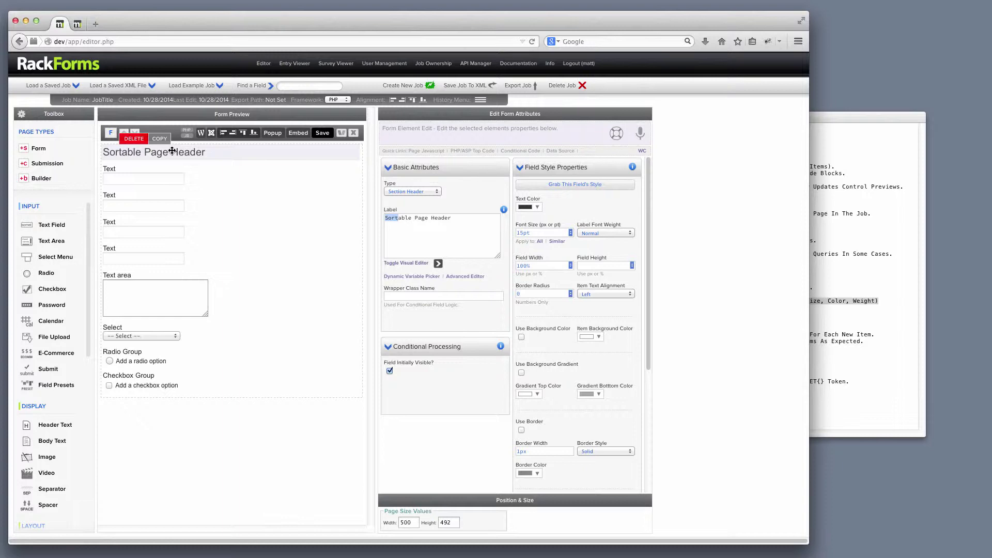
pyautogui.click(527, 206)
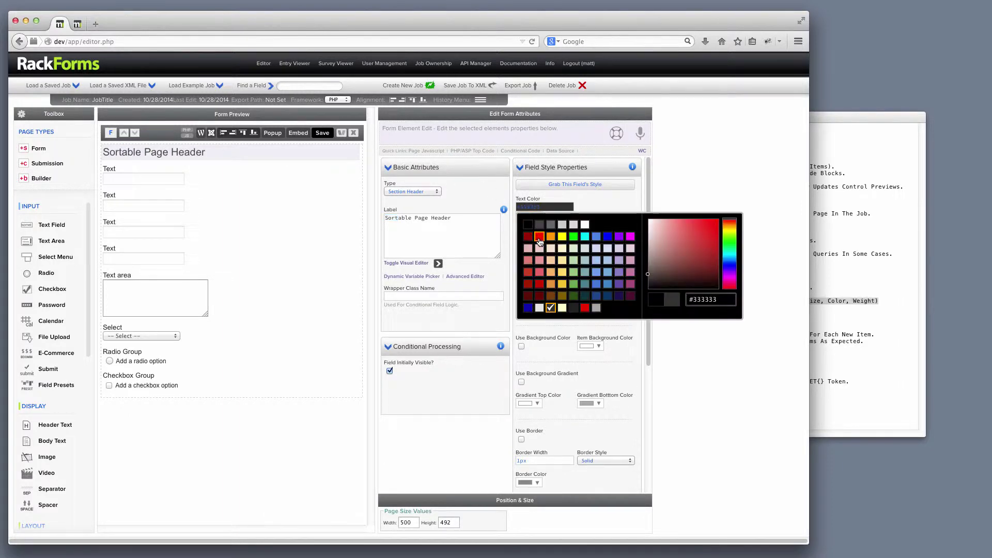
pyautogui.click(538, 237)
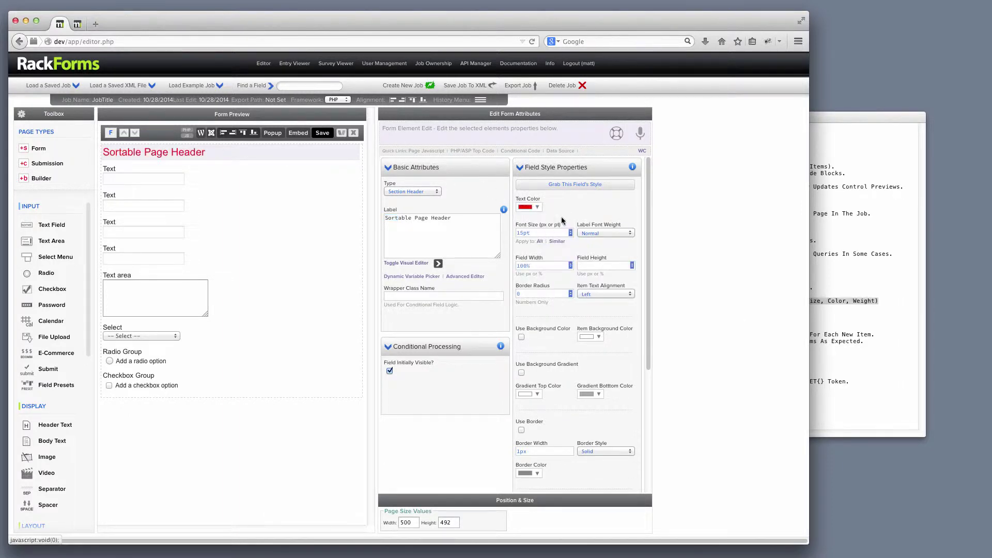
pyautogui.click(585, 185)
# - Make the first Text field's label bold dark red, applied to similar fields and all items
pyautogui.click(192, 177)
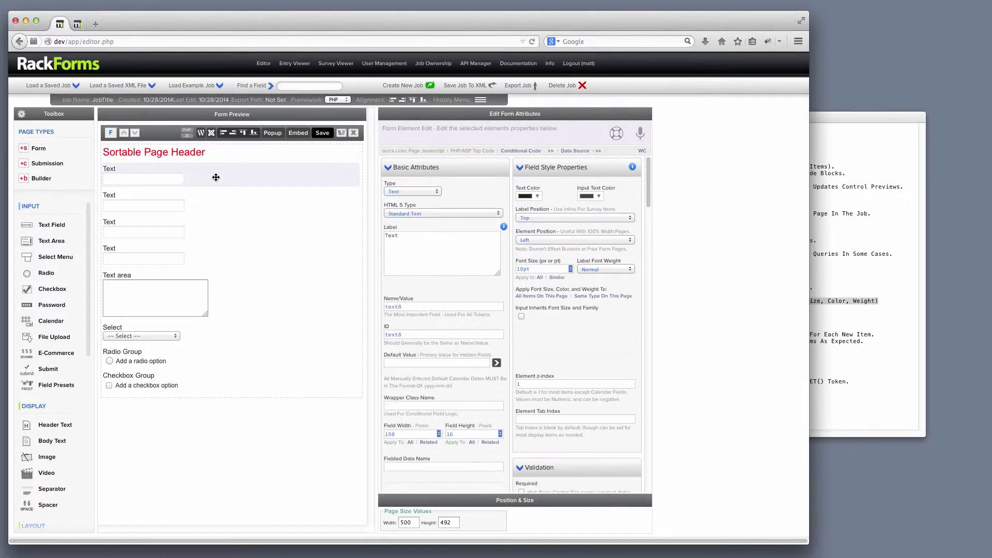
pyautogui.click(526, 195)
pyautogui.click(542, 230)
pyautogui.click(604, 268)
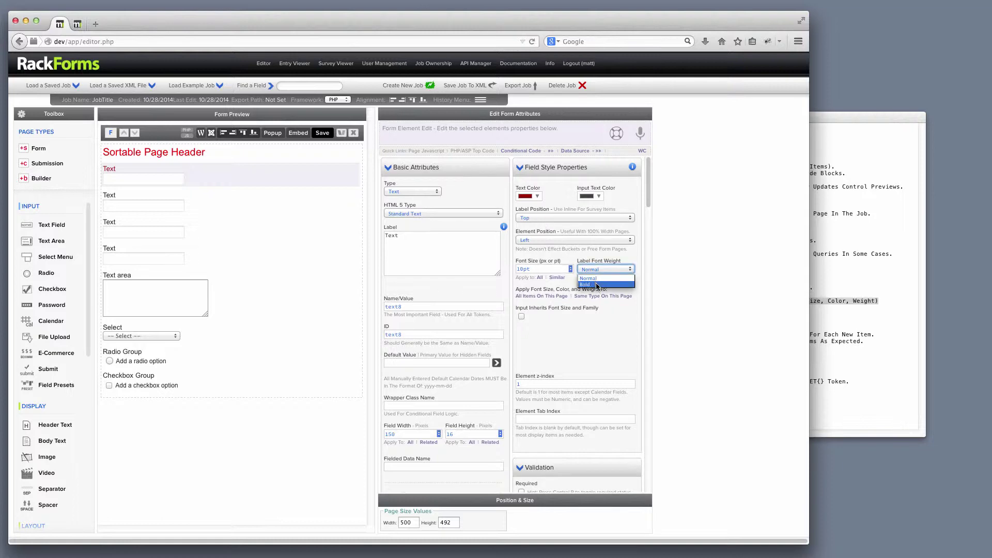
pyautogui.click(597, 283)
pyautogui.scroll(5, 551, 268)
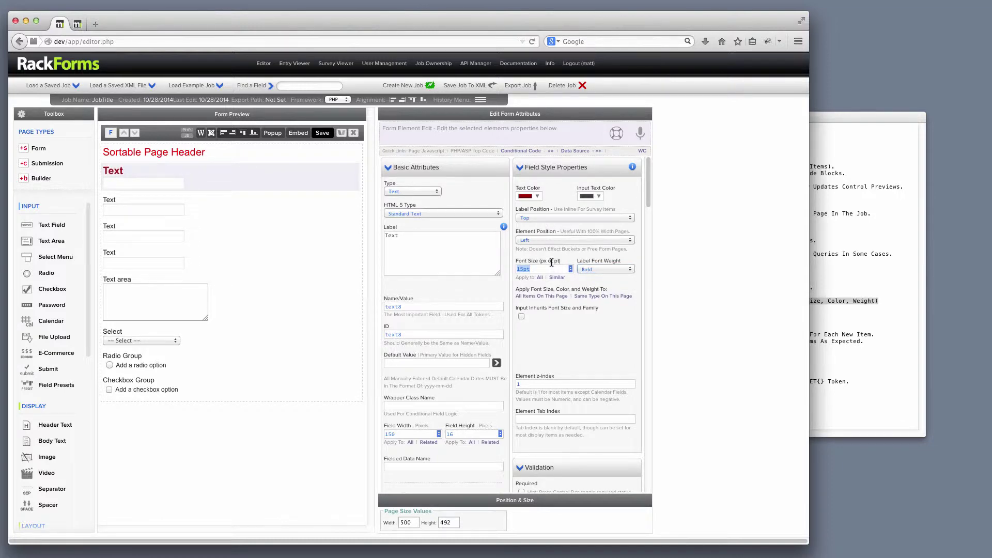
pyautogui.moveTo(195, 229)
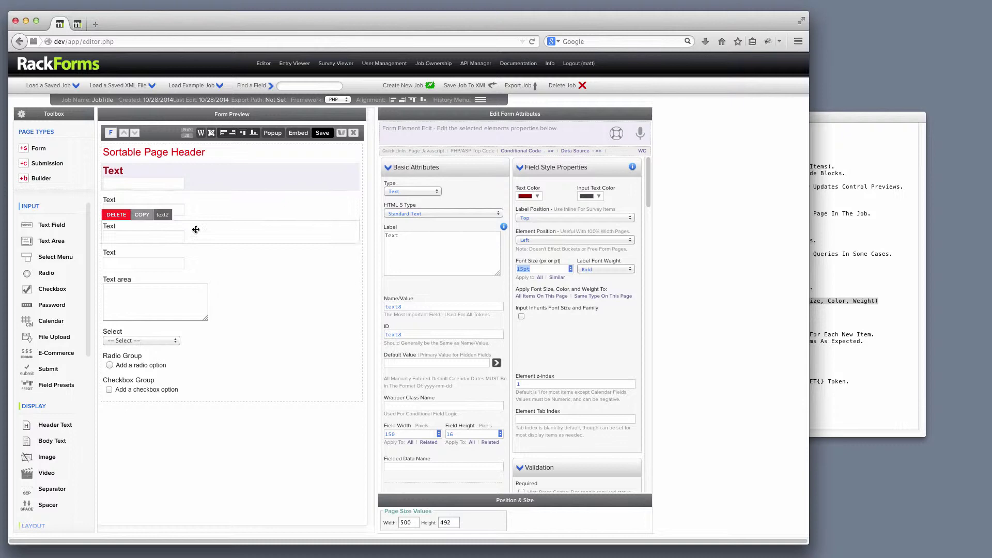
pyautogui.moveTo(171, 181)
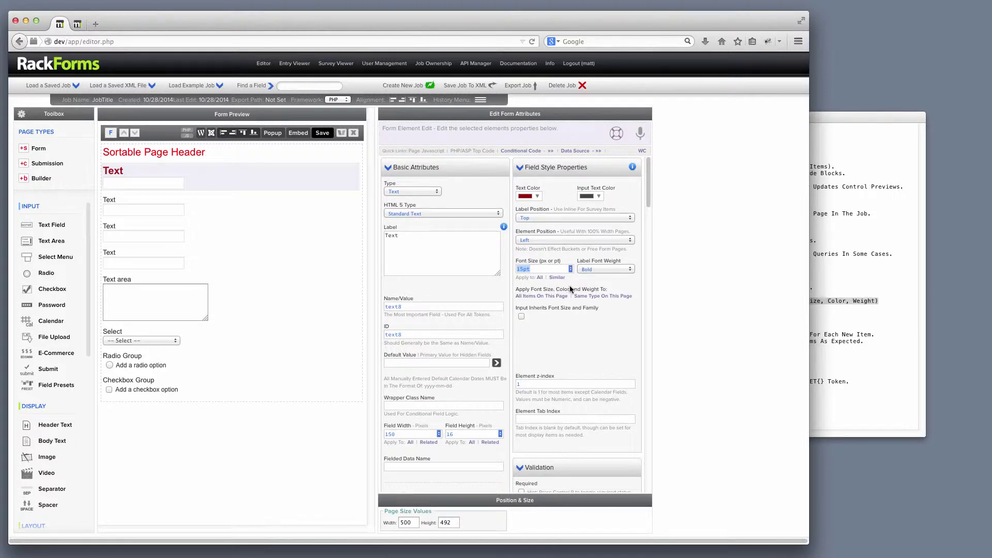
pyautogui.click(597, 298)
pyautogui.click(528, 298)
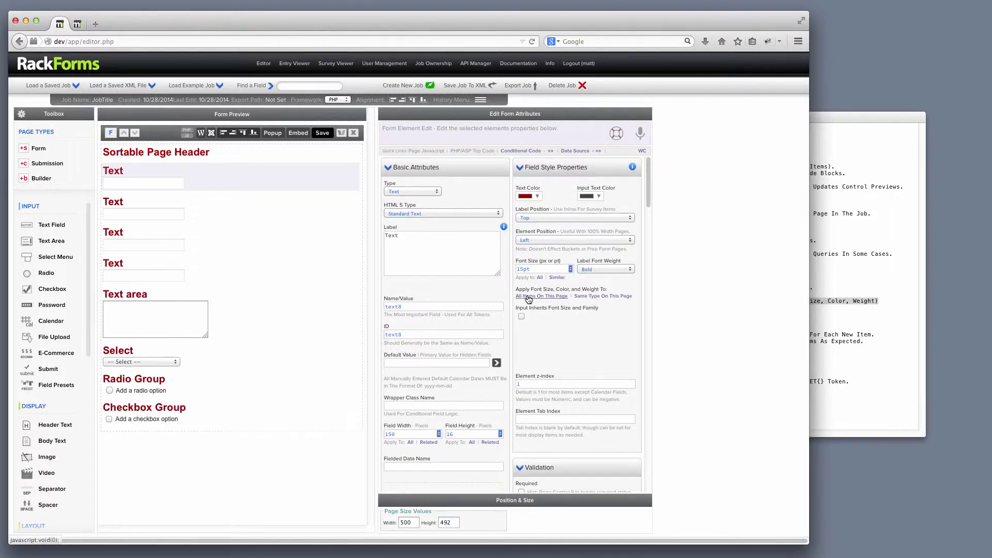
pyautogui.click(861, 116)
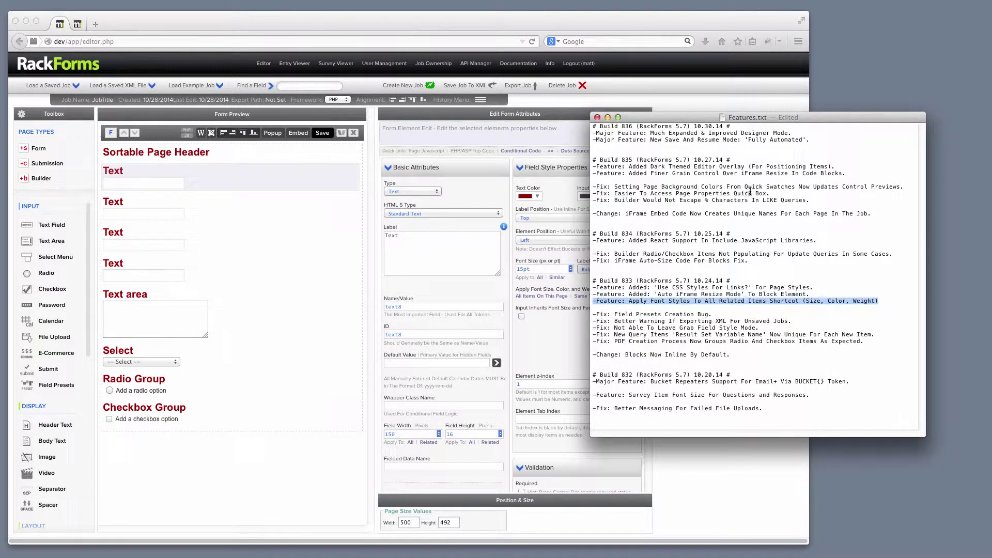
# - Review the page's Included Core Javascript Library choices, leaving it at None
pyautogui.click(751, 233)
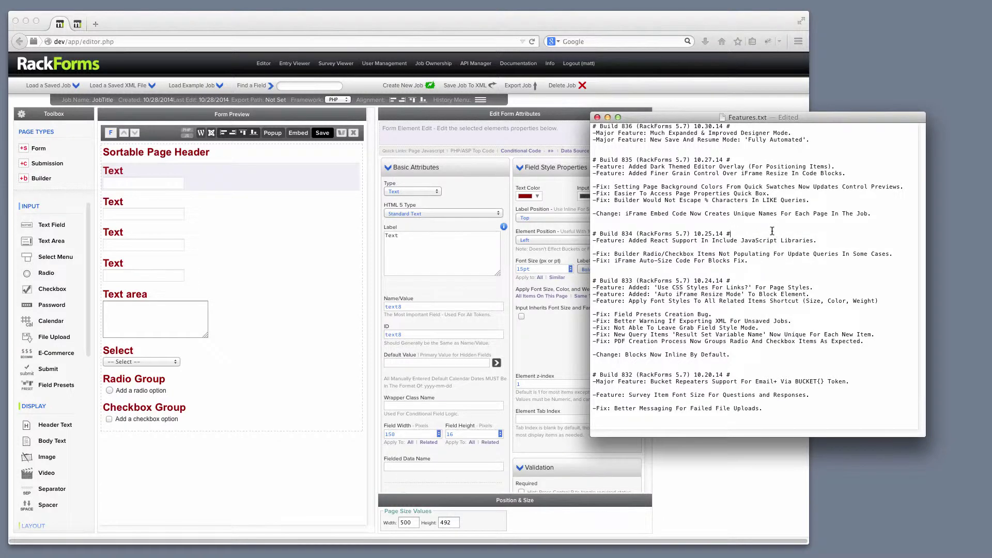
pyautogui.click(159, 135)
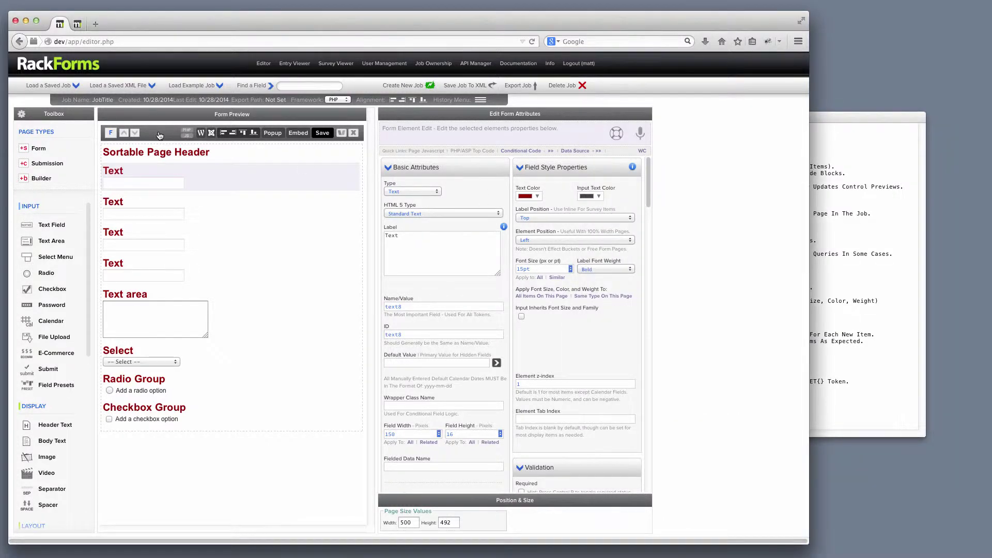
pyautogui.click(160, 135)
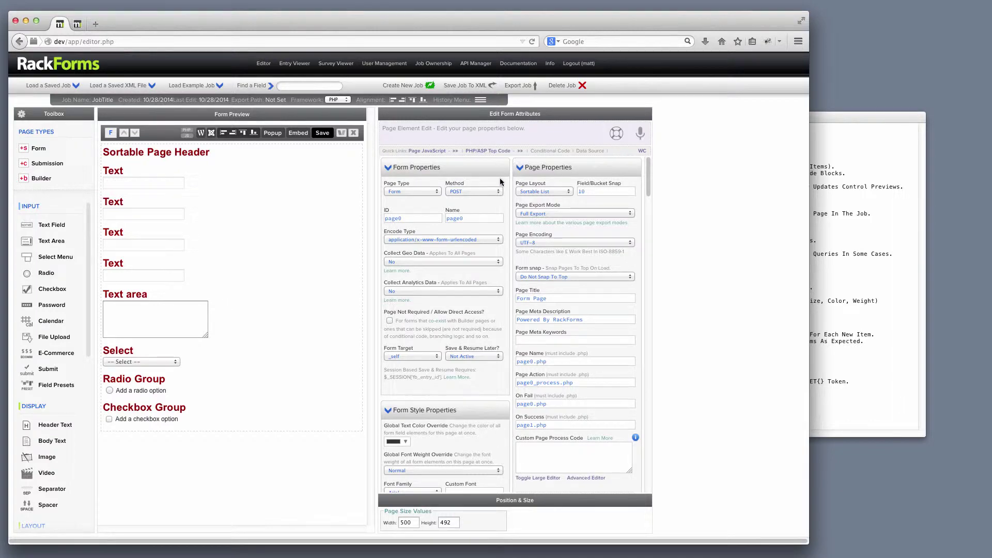
pyautogui.scroll(-5, 485, 254)
pyautogui.scroll(-10, 485, 254)
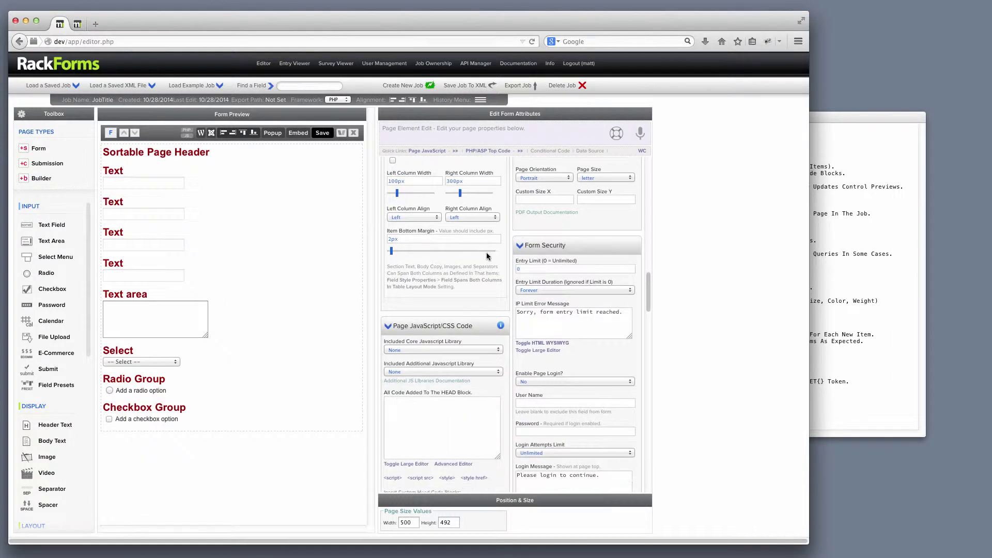
pyautogui.scroll(-5, 486, 252)
pyautogui.scroll(4, 485, 252)
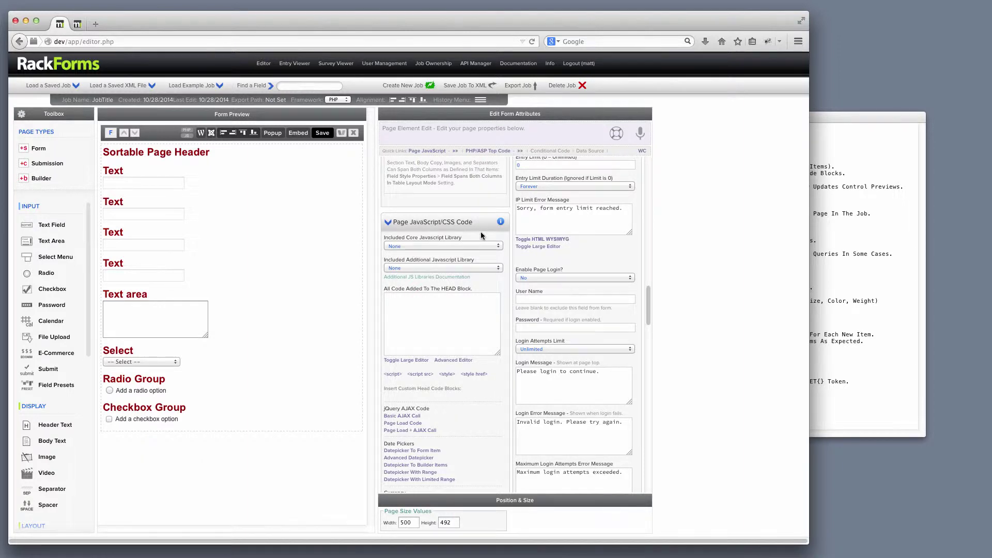
pyautogui.click(454, 247)
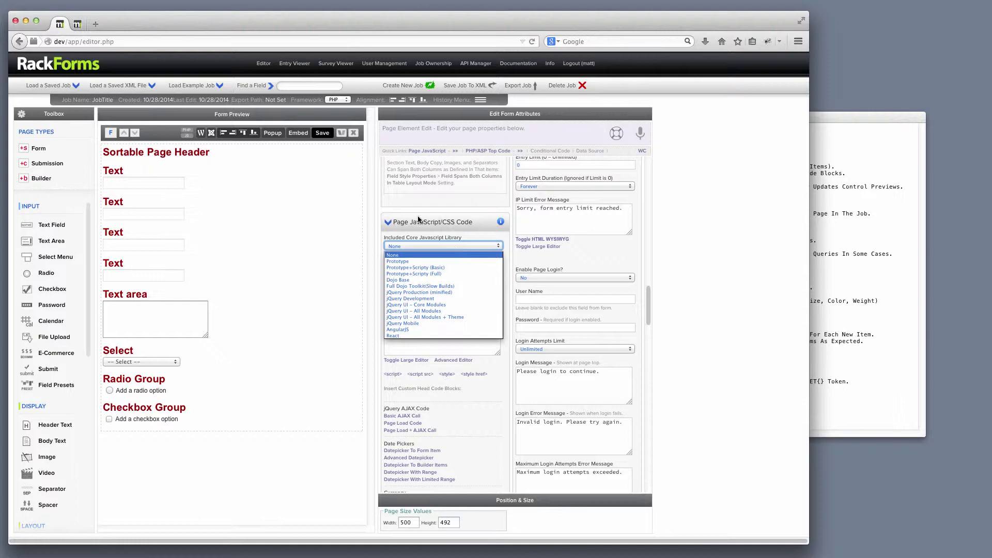
pyautogui.press('j')
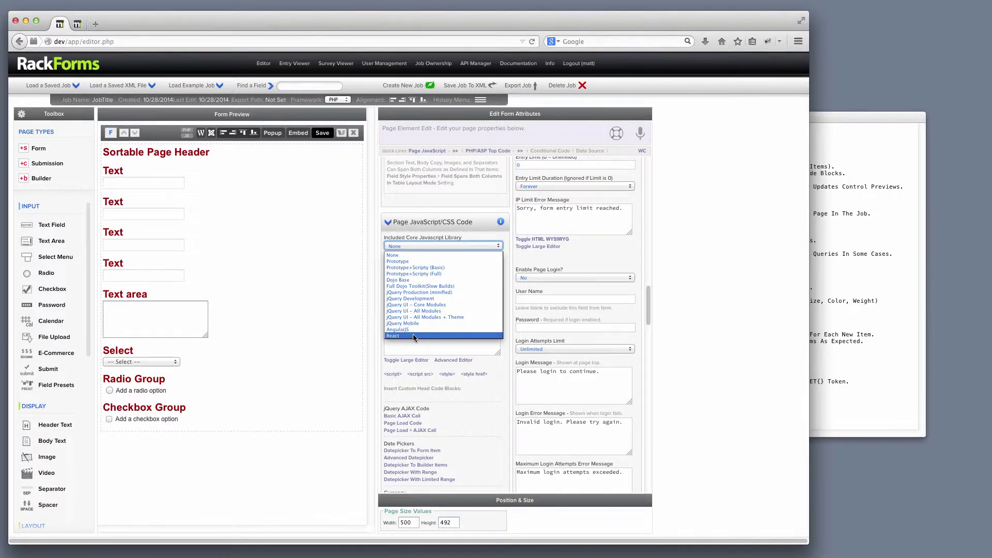
pyautogui.press('Escape')
# - Filter jobs by 'react', load react-basic-demo.xml, save it, and close the Basic React Demo preview
pyautogui.click(195, 85)
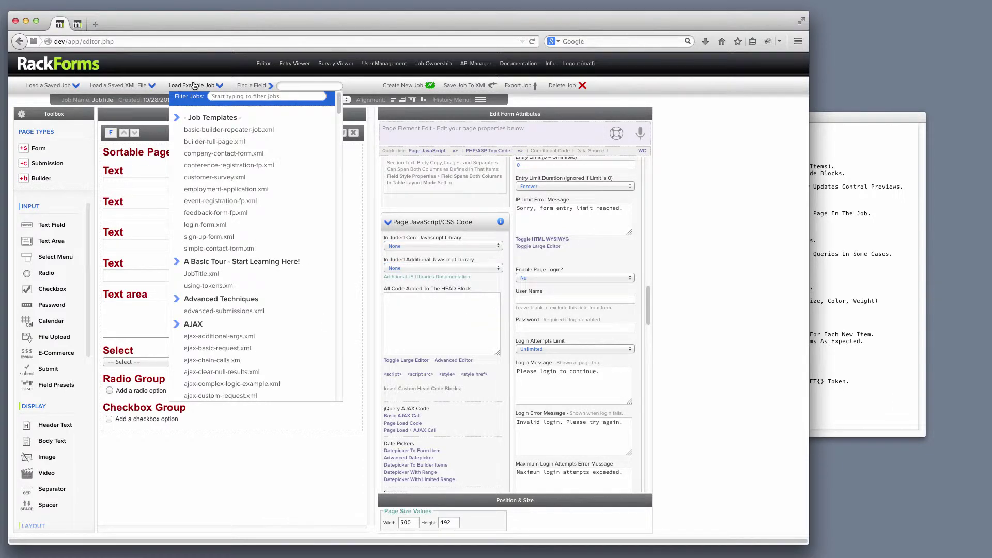
pyautogui.write('react')
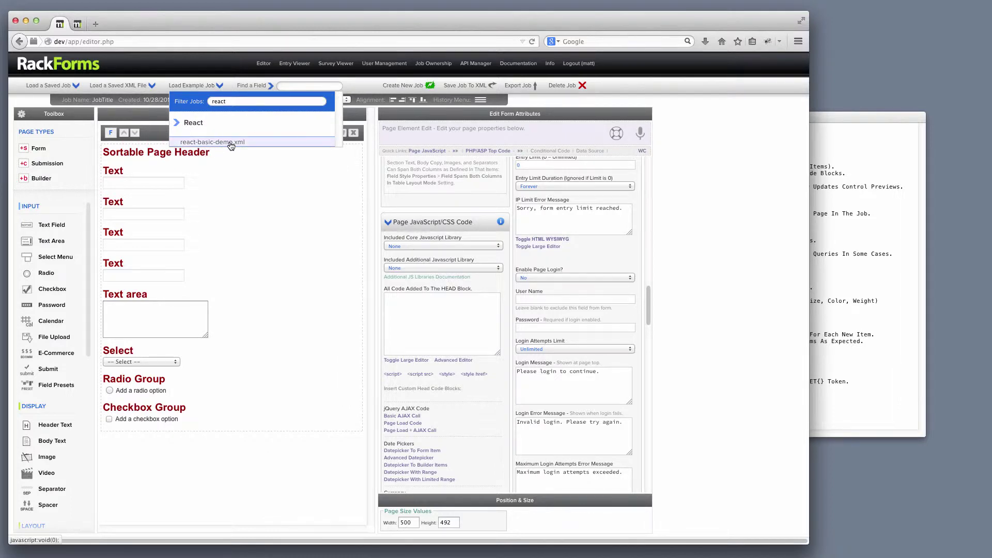
pyautogui.click(228, 143)
pyautogui.click(322, 133)
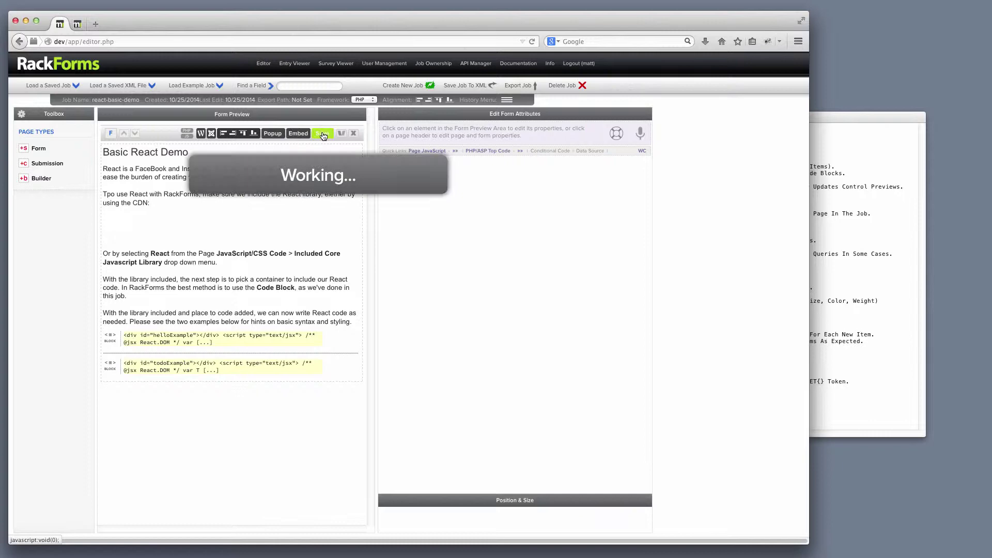
pyautogui.moveTo(211, 36); pyautogui.dragTo(312, 81)
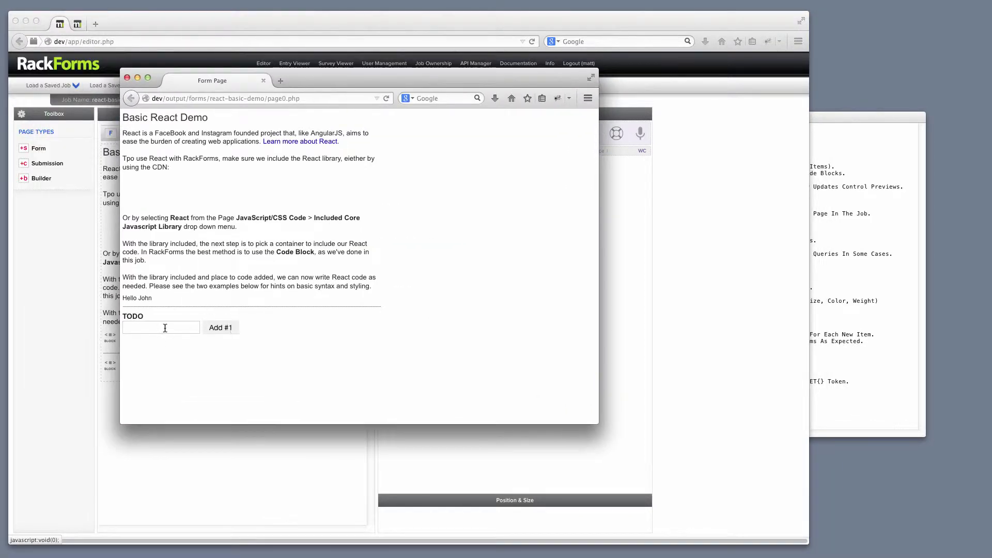
pyautogui.click(127, 77)
# - Highlight the two Build 835 feature lines in the Features.txt notes
pyautogui.click(850, 158)
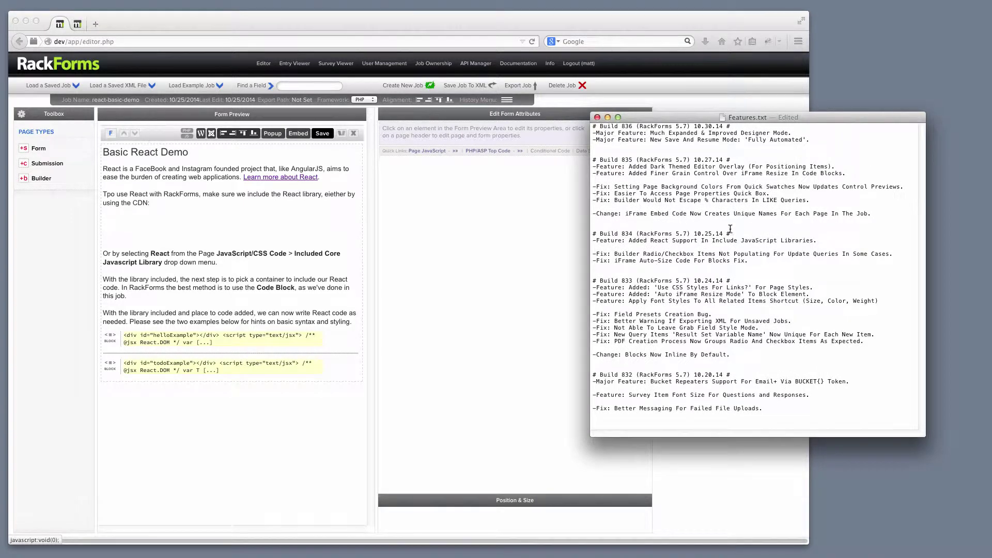
pyautogui.click(790, 221)
pyautogui.moveTo(849, 174); pyautogui.dragTo(566, 169)
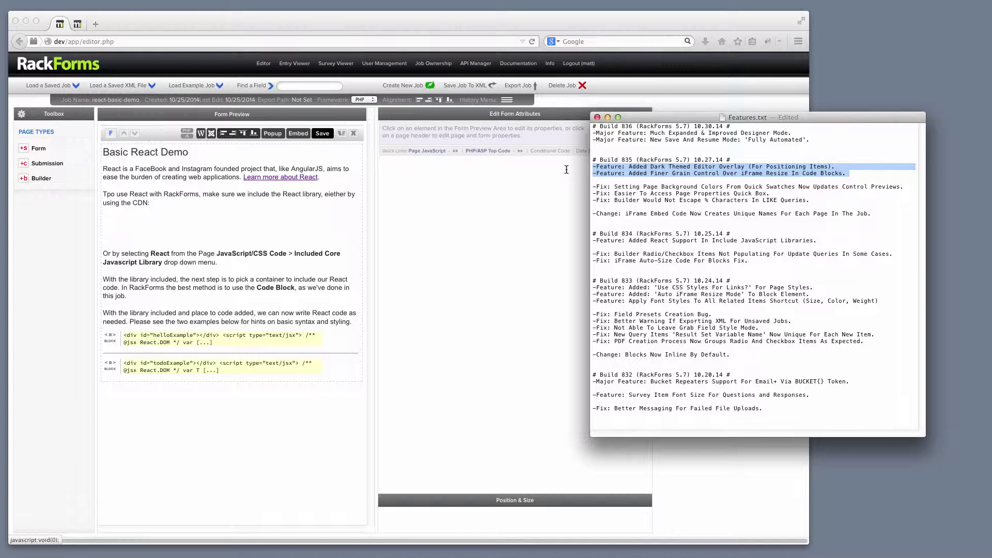
pyautogui.click(162, 137)
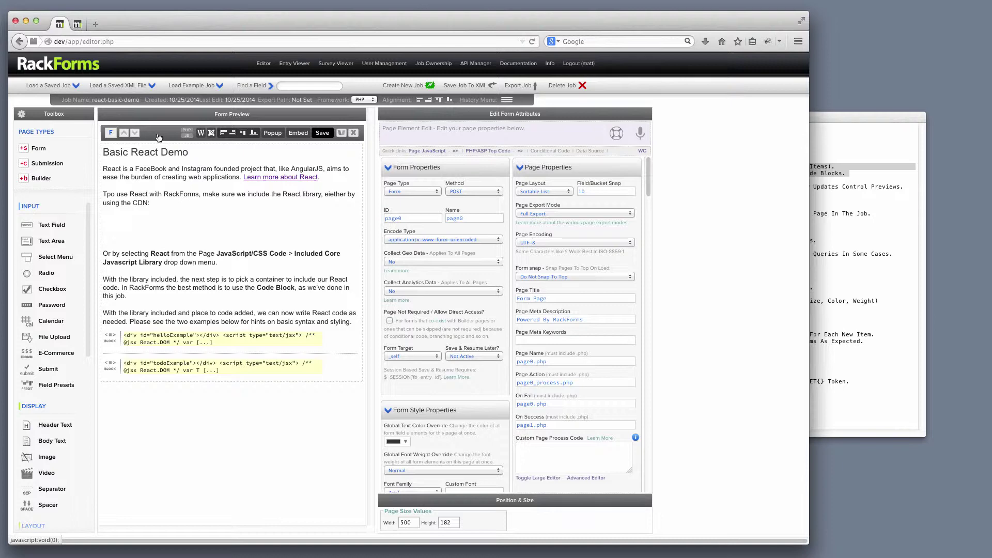
# - Set the Basic React Demo heading and the paragraph below it to white text
pyautogui.click(191, 150)
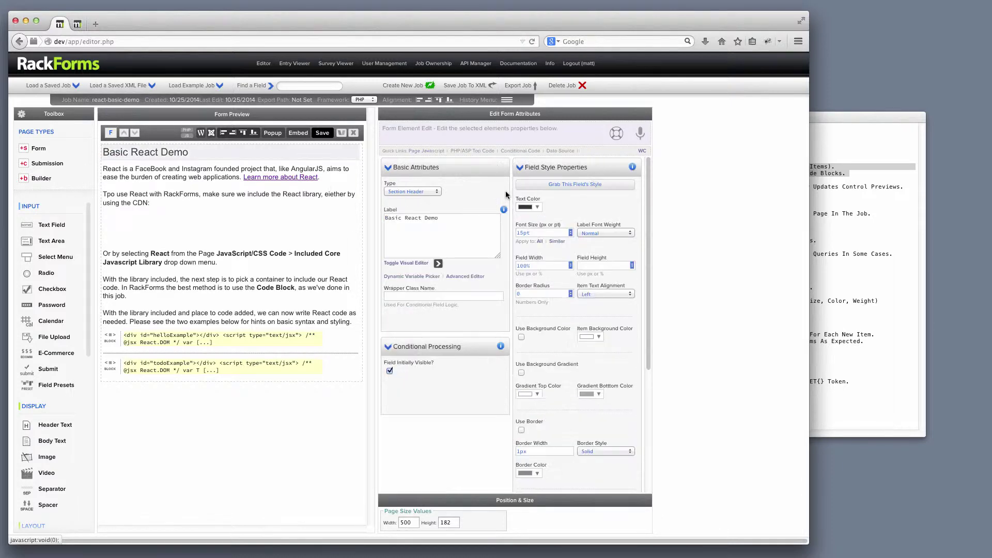
pyautogui.click(528, 205)
pyautogui.click(584, 224)
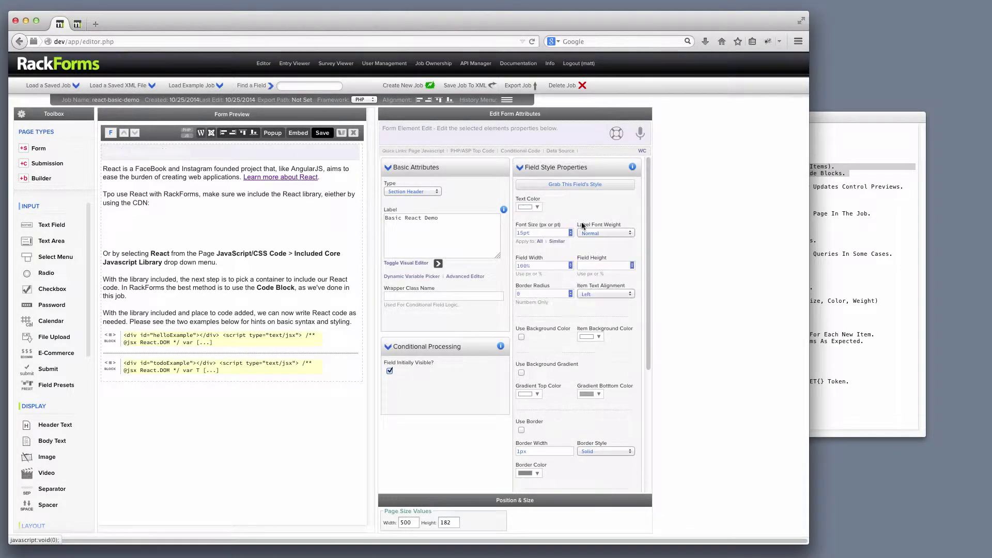
pyautogui.click(197, 169)
pyautogui.click(528, 207)
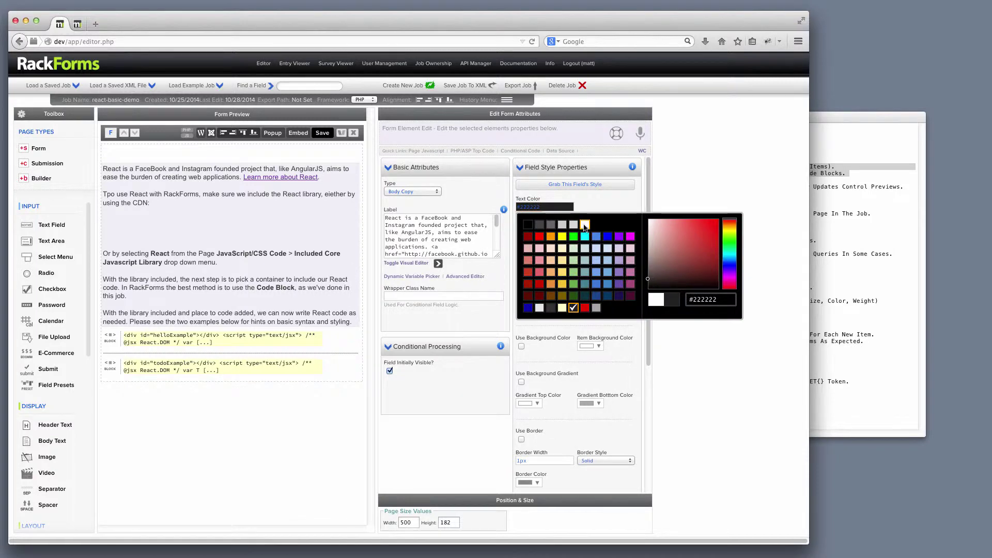
pyautogui.click(573, 225)
pyautogui.click(241, 340)
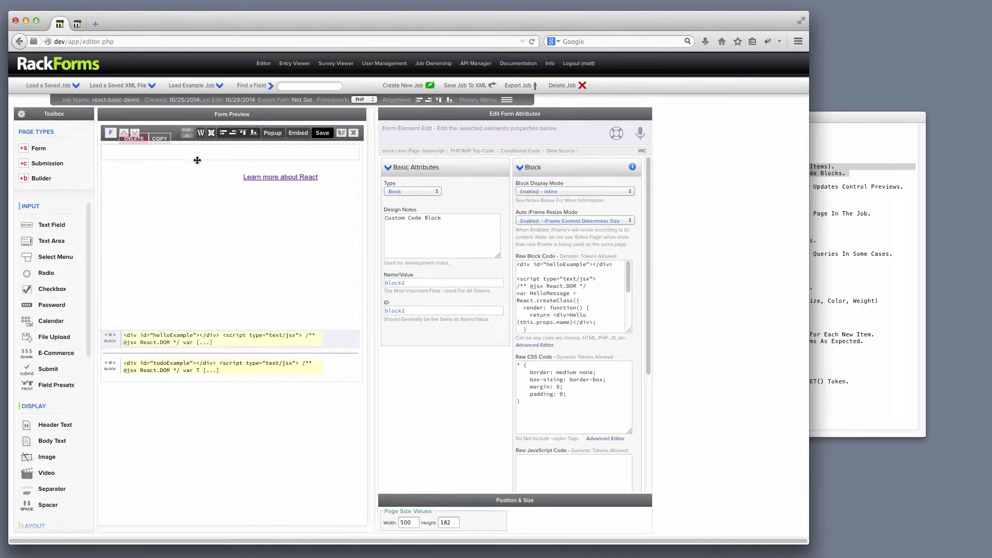
# - In page properties, set Layout Grid Overlay to Combo Dark - 50x50
pyautogui.click(167, 136)
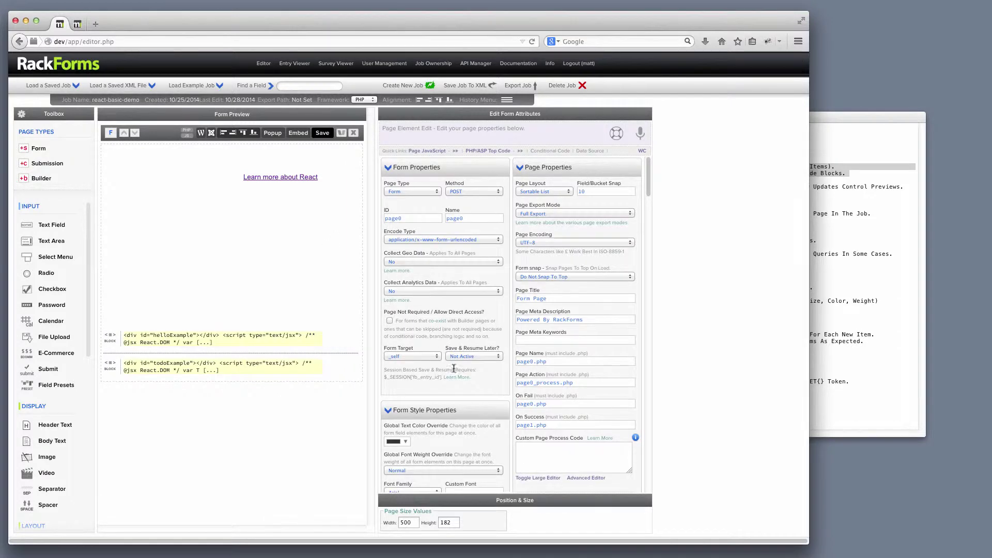
pyautogui.scroll(-5, 461, 369)
pyautogui.scroll(-6, 461, 369)
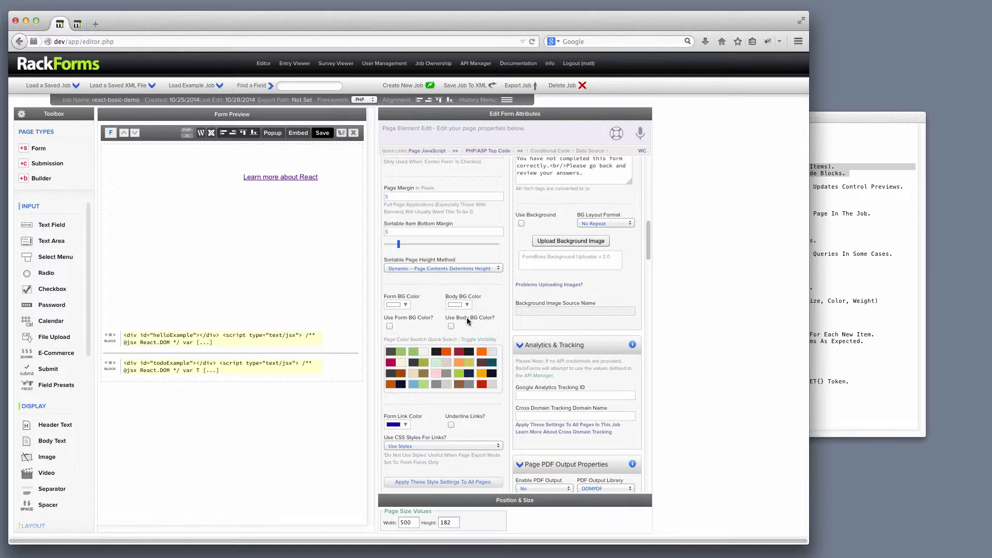
pyautogui.scroll(-4, 490, 356)
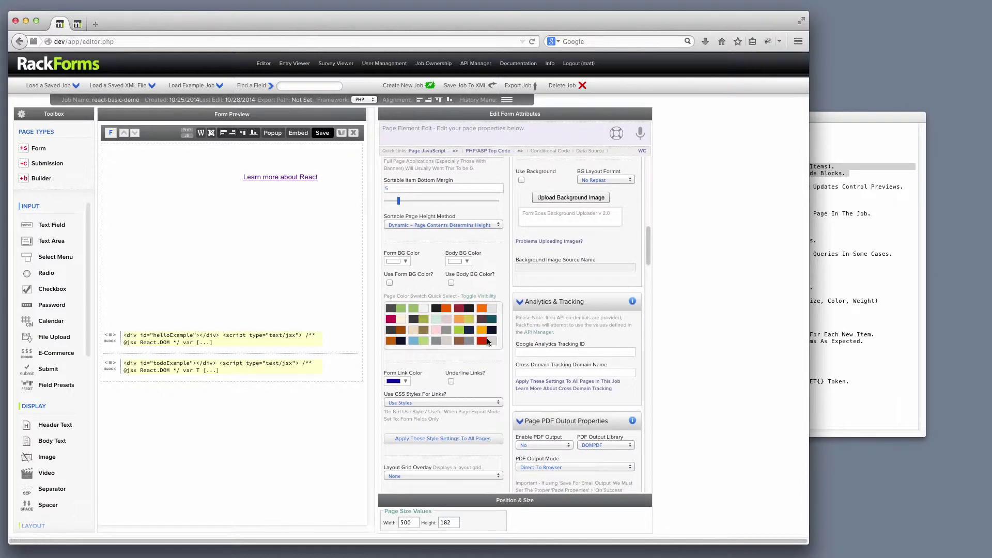
pyautogui.scroll(-2, 493, 364)
pyautogui.click(443, 373)
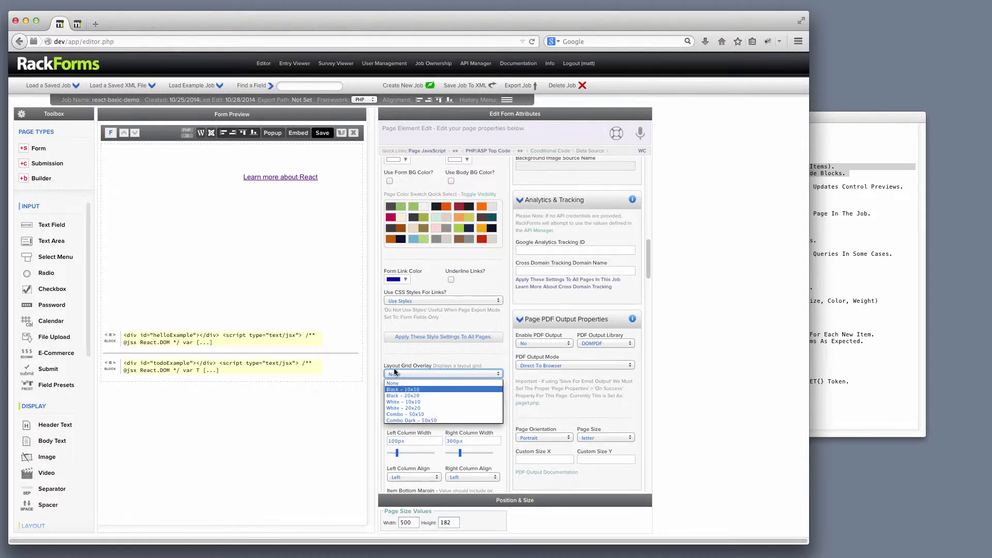
pyautogui.click(411, 420)
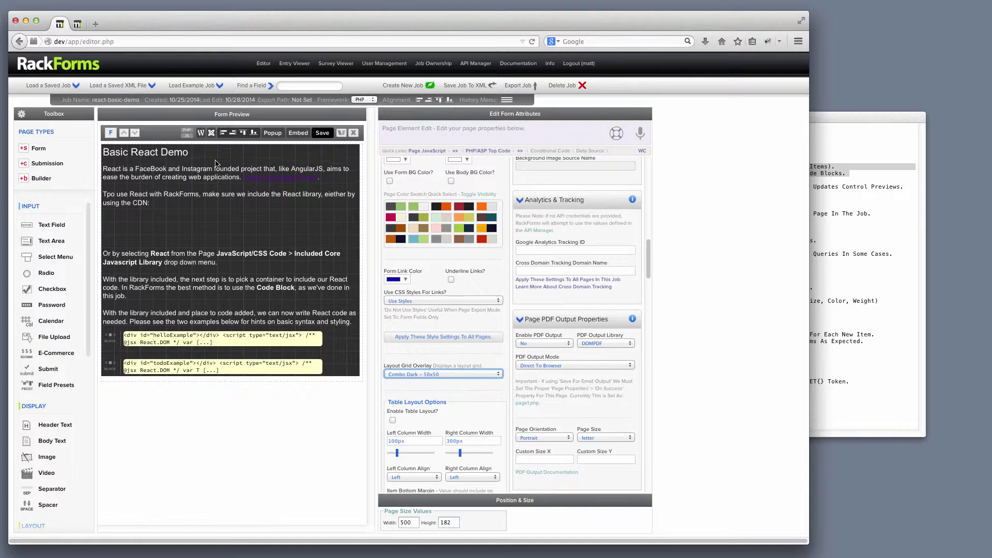
# - Save the form, close the rendered page preview, and return to the feature notes
pyautogui.click(325, 135)
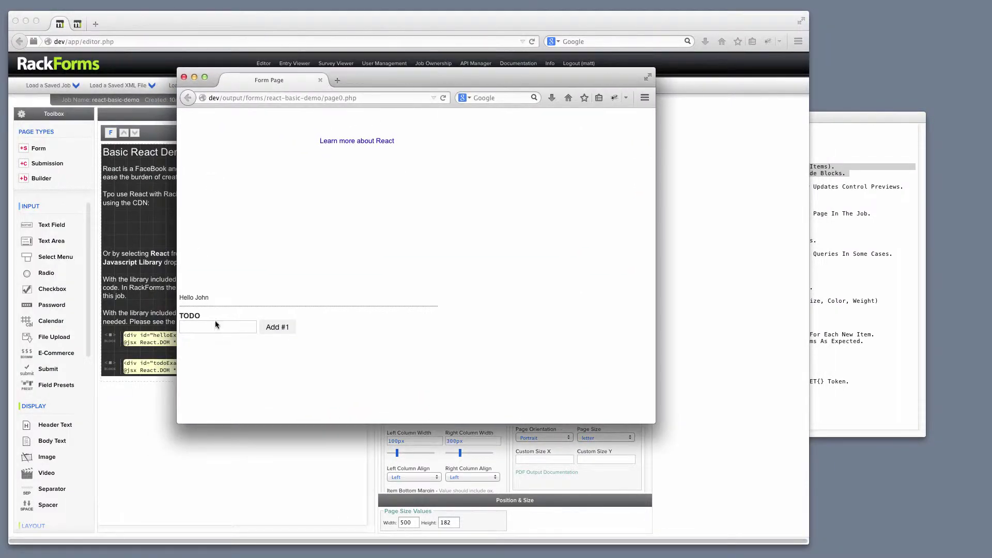
pyautogui.click(183, 77)
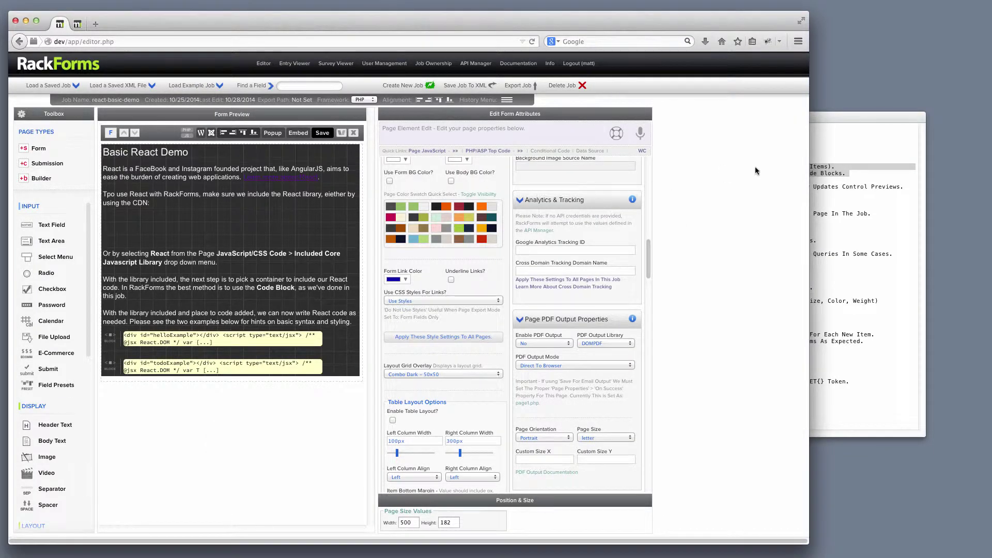
pyautogui.click(864, 130)
# - Highlight the Build 835 Finer Grain line and both Build 836 Major Feature lines in the notes
pyautogui.click(856, 154)
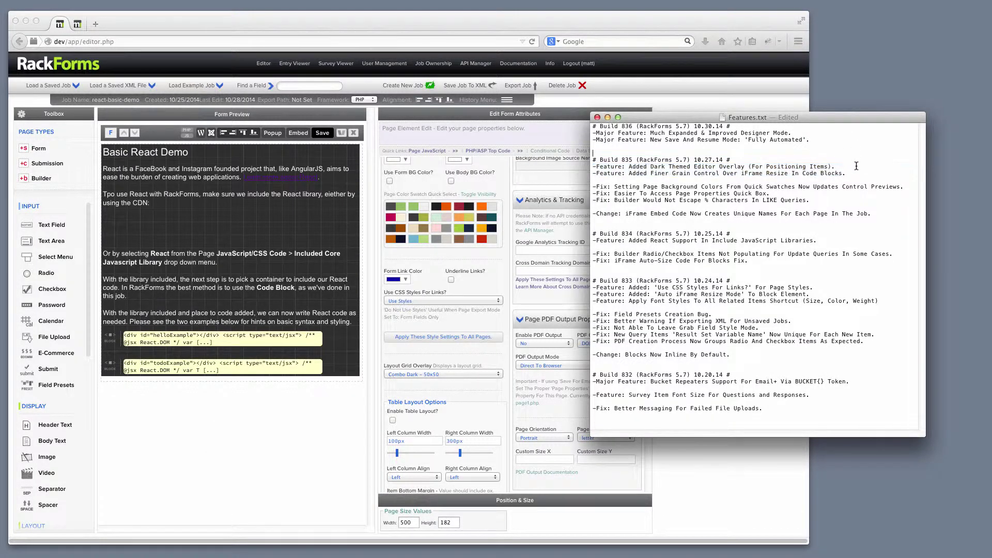
pyautogui.moveTo(854, 172); pyautogui.dragTo(579, 173)
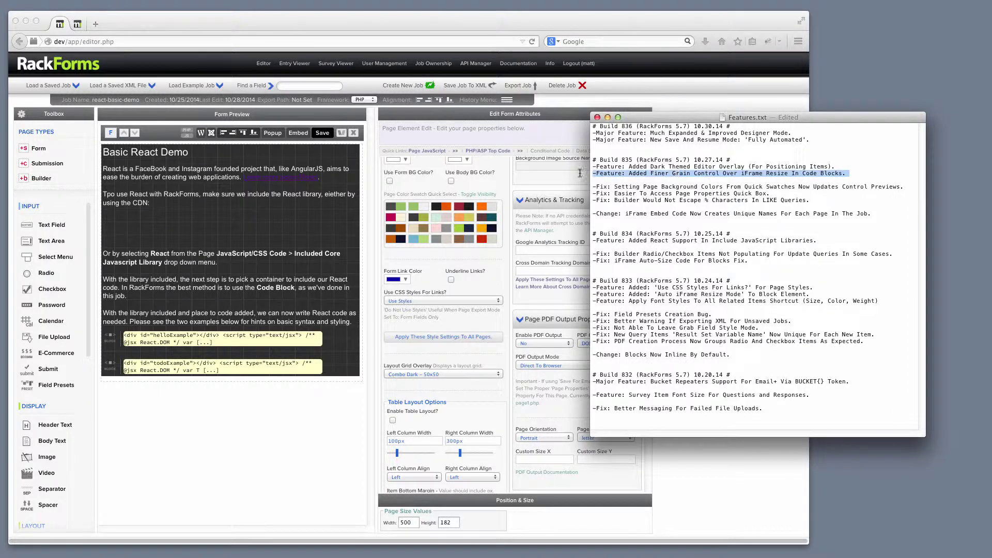
pyautogui.click(691, 173)
pyautogui.moveTo(849, 173); pyautogui.dragTo(557, 172)
pyautogui.click(687, 149)
pyautogui.moveTo(836, 142); pyautogui.dragTo(539, 119)
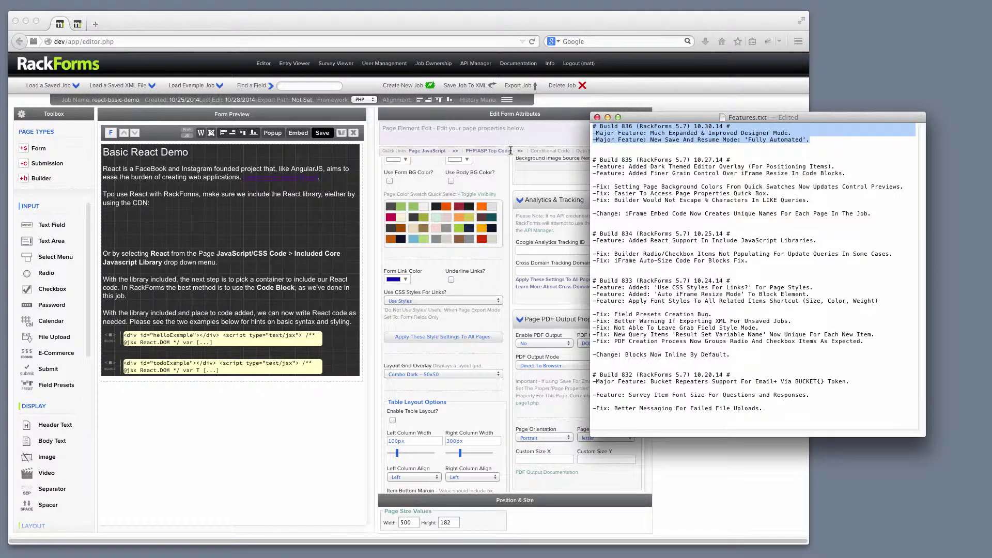
# - Tick Designer Mode in the Toolbox gear's Editor Options, then close the options panel
pyautogui.click(261, 216)
pyautogui.scroll(10, 589, 263)
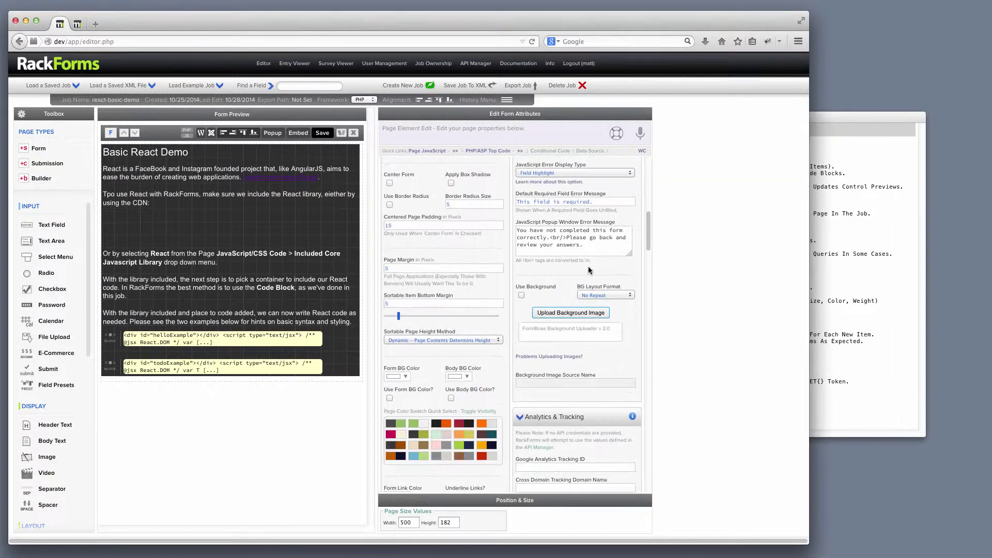
pyautogui.scroll(3, 590, 262)
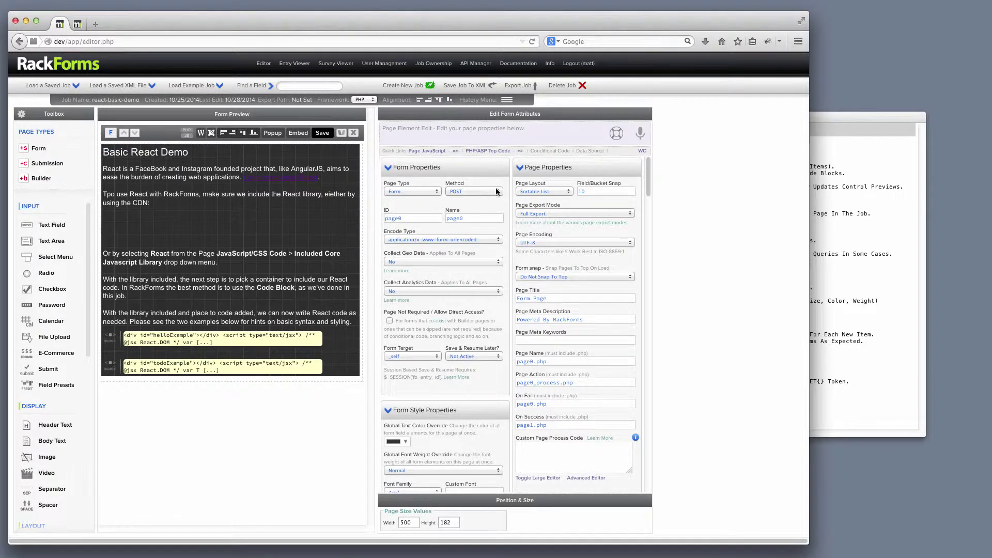
pyautogui.moveTo(649, 179)
pyautogui.mouseDown()
pyautogui.moveTo(632, 379)
pyautogui.moveTo(649, 165)
pyautogui.mouseUp()
pyautogui.moveTo(217, 148)
pyautogui.click(22, 115)
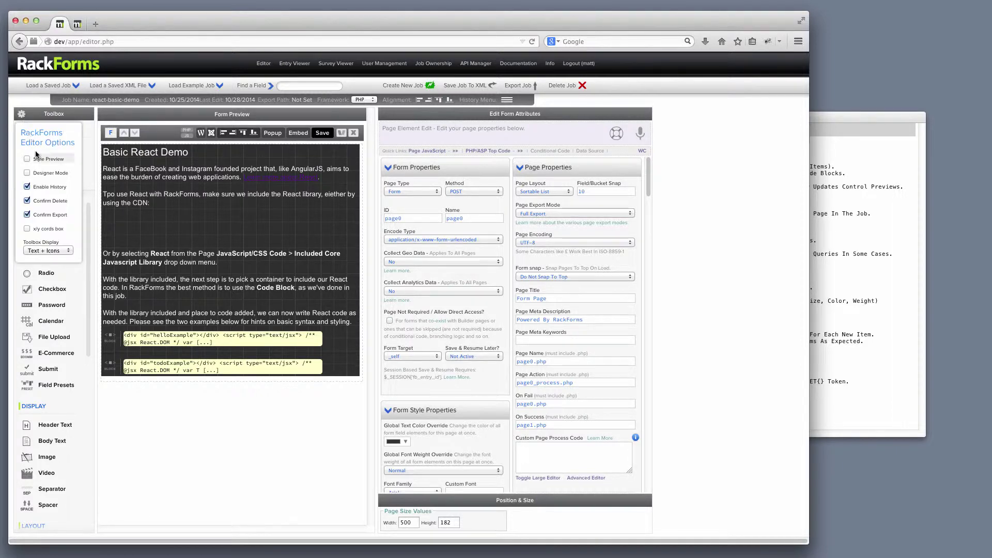
pyautogui.click(27, 173)
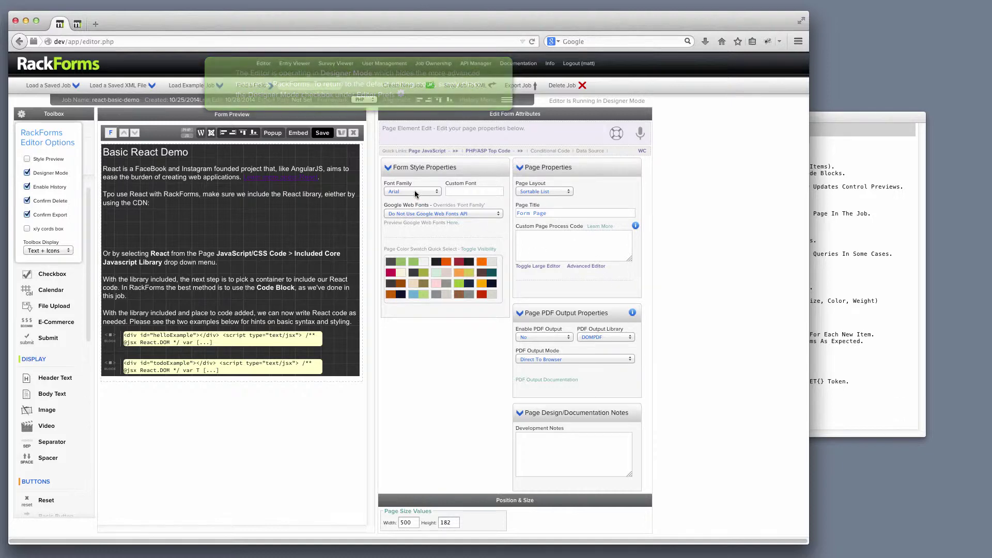
pyautogui.click(22, 113)
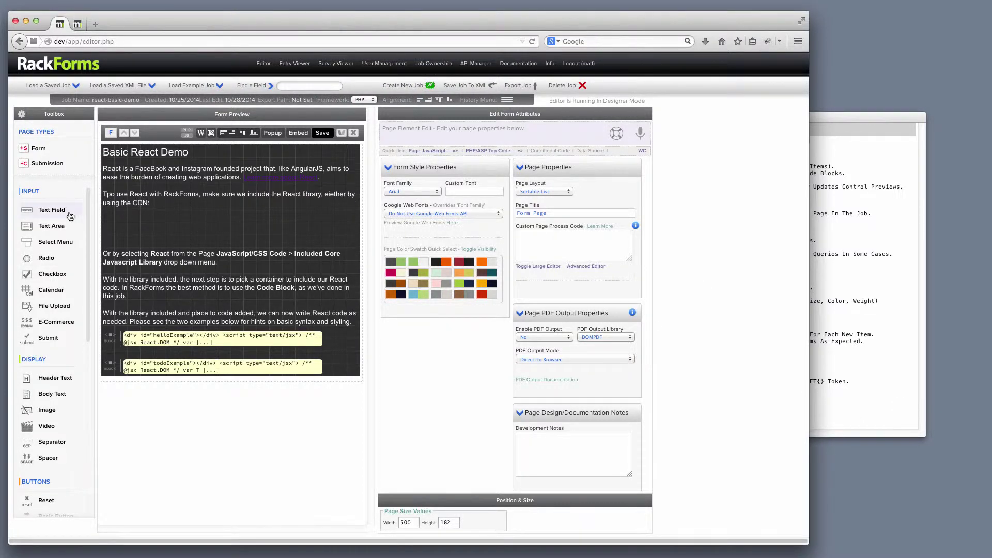
# - Add a test Text Field to the form
pyautogui.click(52, 209)
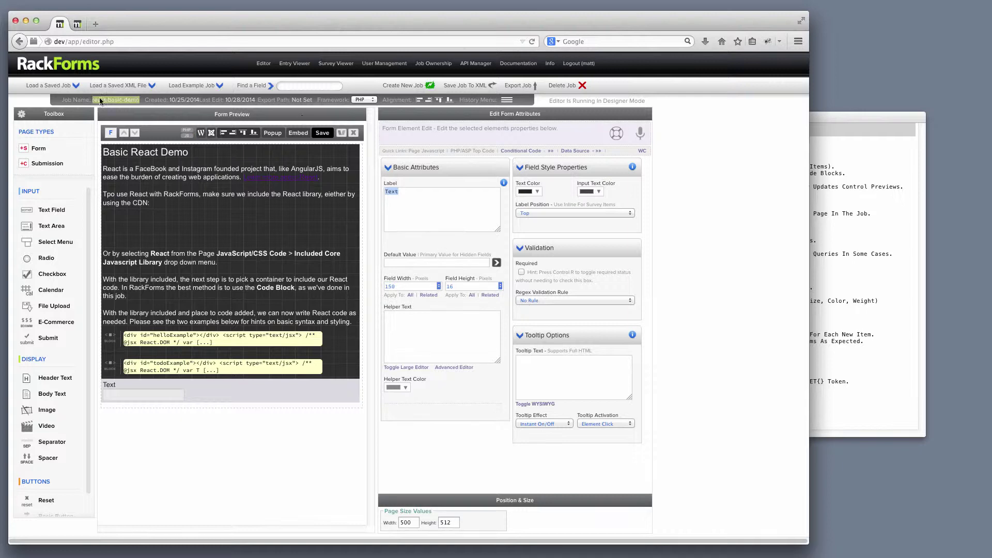
pyautogui.click(22, 114)
pyautogui.click(22, 114)
# - Untick Designer Mode in Editor Options and choose Leave Page to reload the editor
pyautogui.click(21, 114)
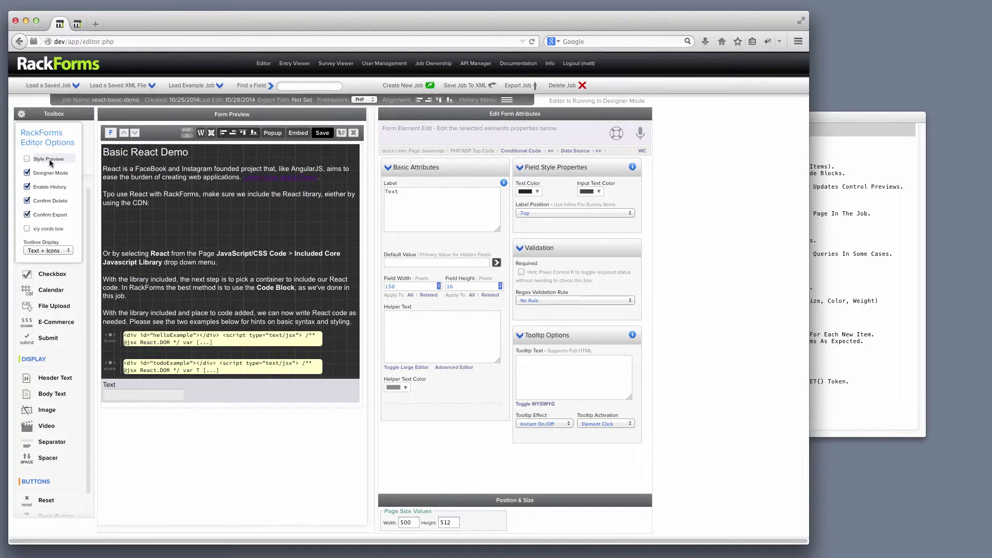
pyautogui.click(27, 174)
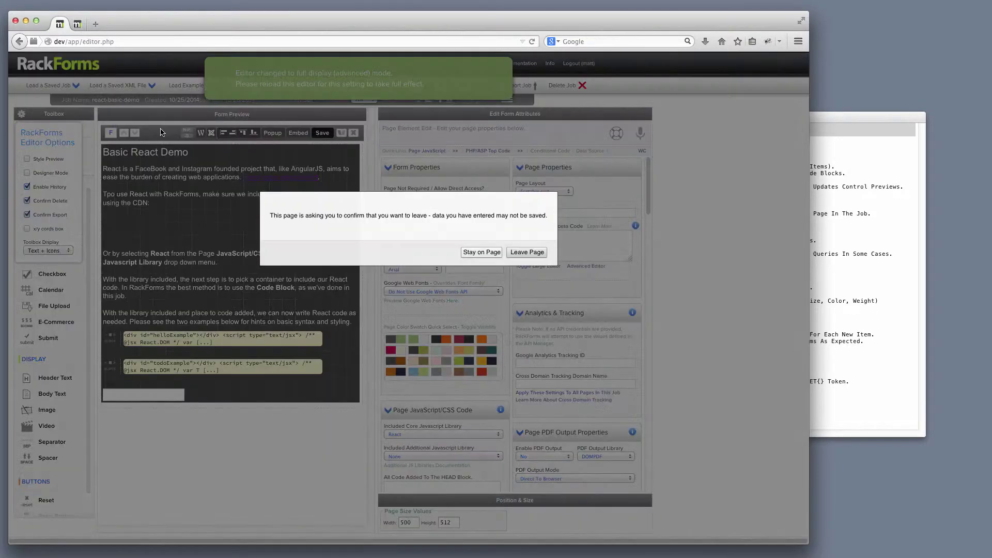
pyautogui.click(518, 252)
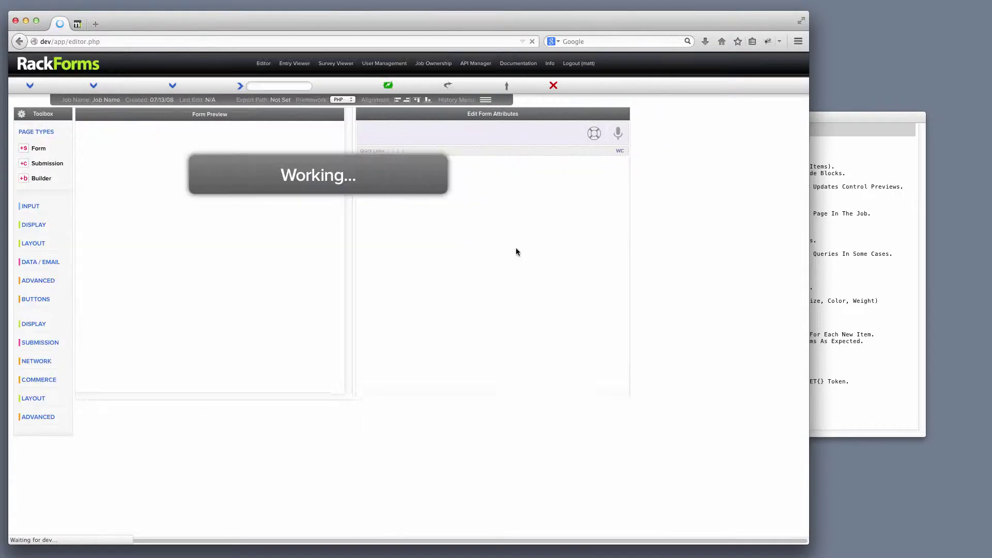
# - Highlight the improved Designer Mode and Fully Automated save-and-resume lines in Features.txt
pyautogui.click(819, 116)
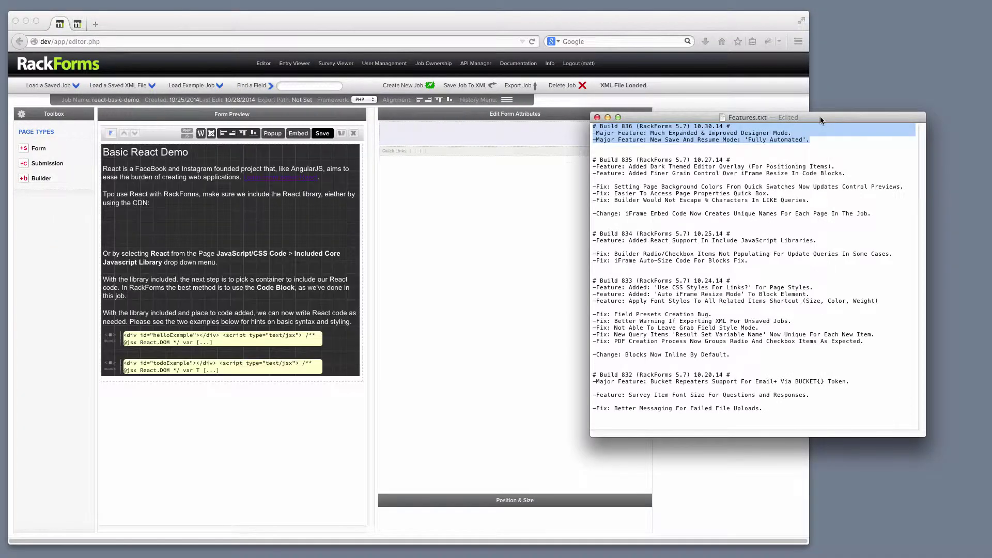
pyautogui.moveTo(804, 135); pyautogui.dragTo(568, 133)
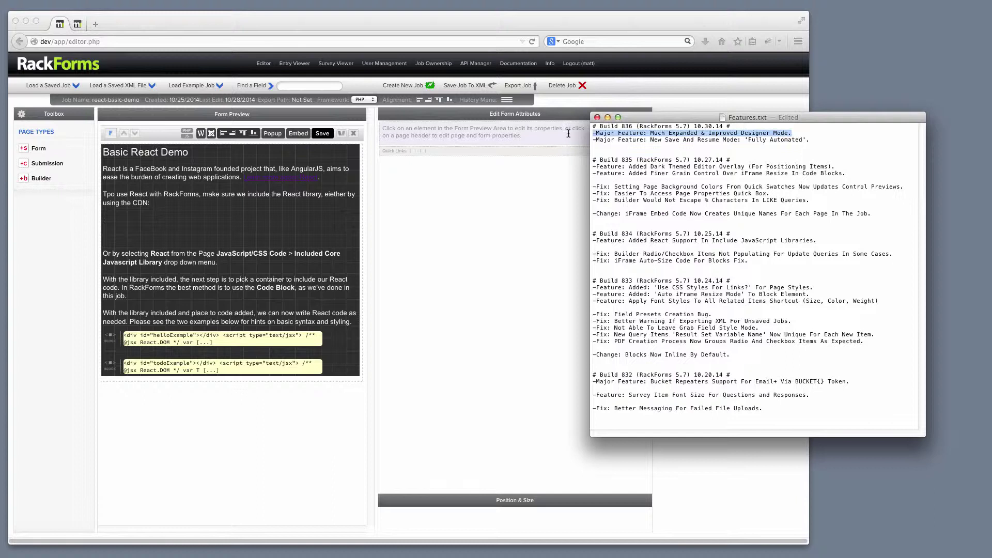
pyautogui.moveTo(808, 139); pyautogui.dragTo(581, 136)
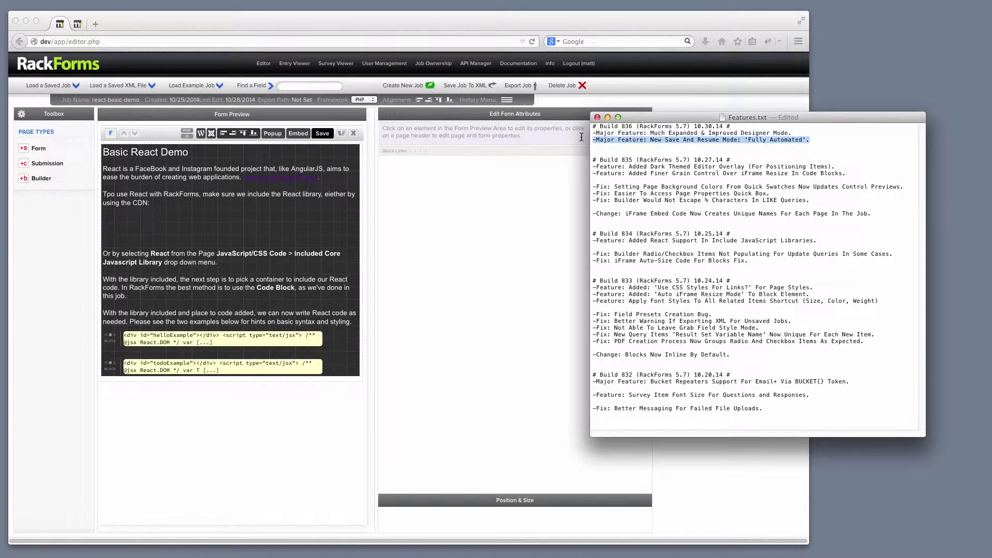
pyautogui.click(856, 160)
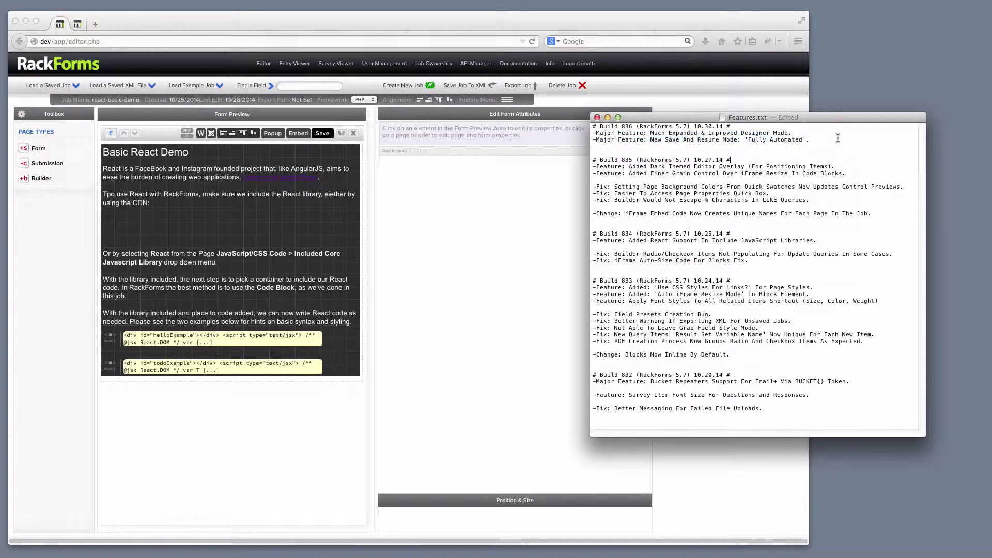
pyautogui.click(155, 134)
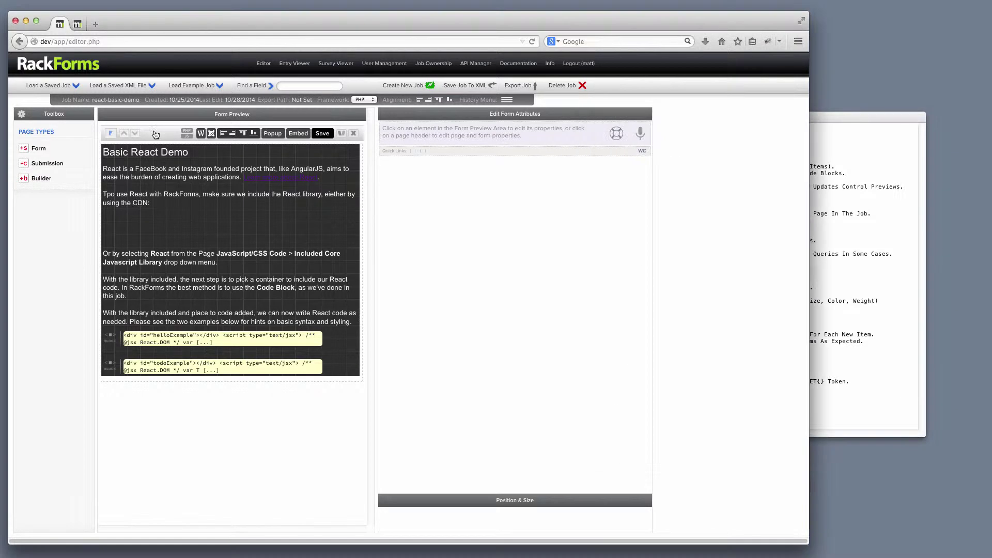
# - Load the email-save-return job and set its first page's Save & Resume Later? to Active - Fully Automated
pyautogui.click(54, 89)
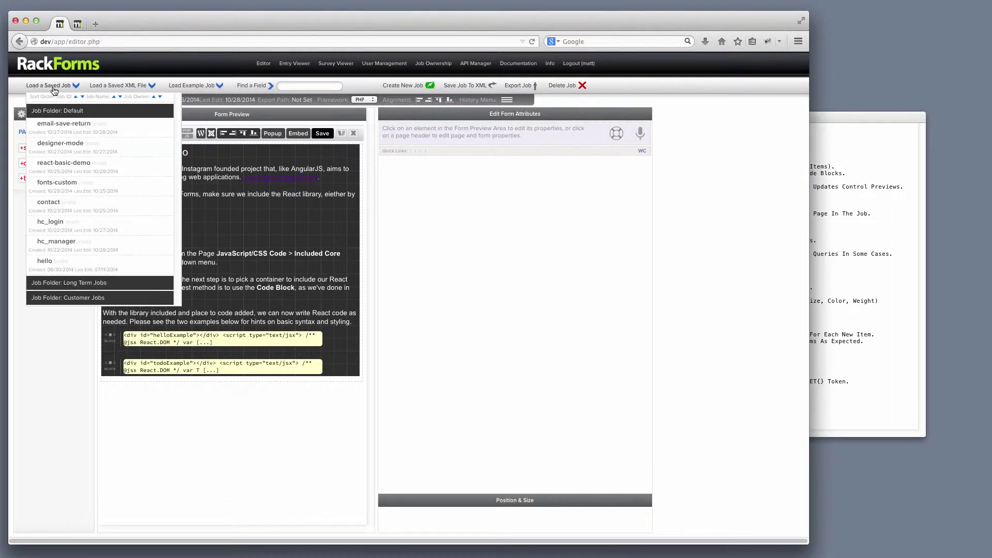
pyautogui.click(87, 127)
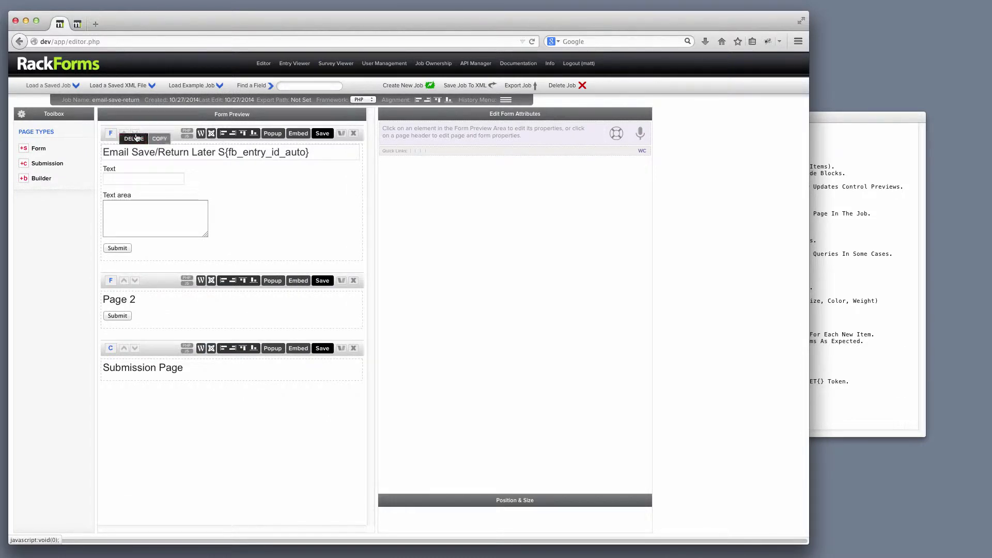
pyautogui.click(154, 135)
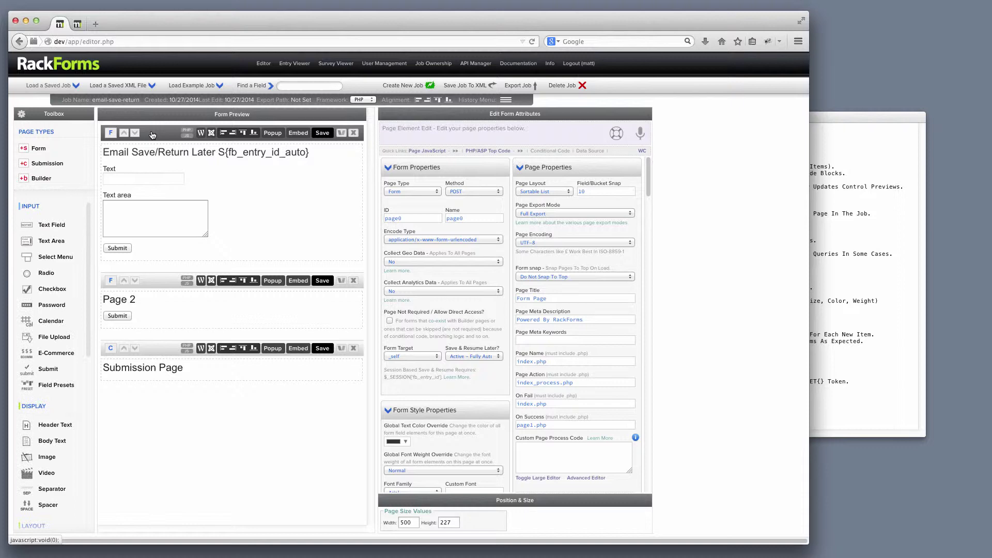
pyautogui.click(499, 357)
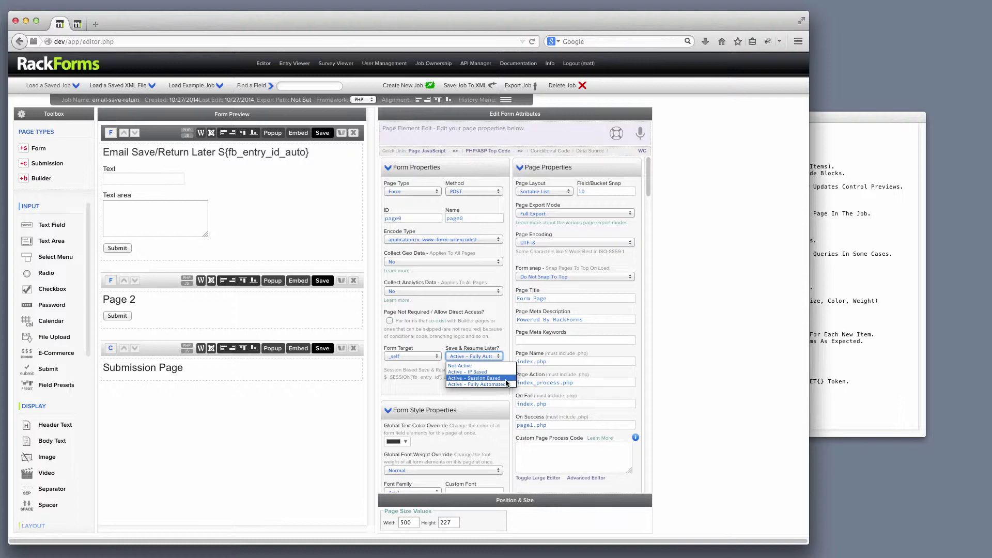
pyautogui.click(481, 384)
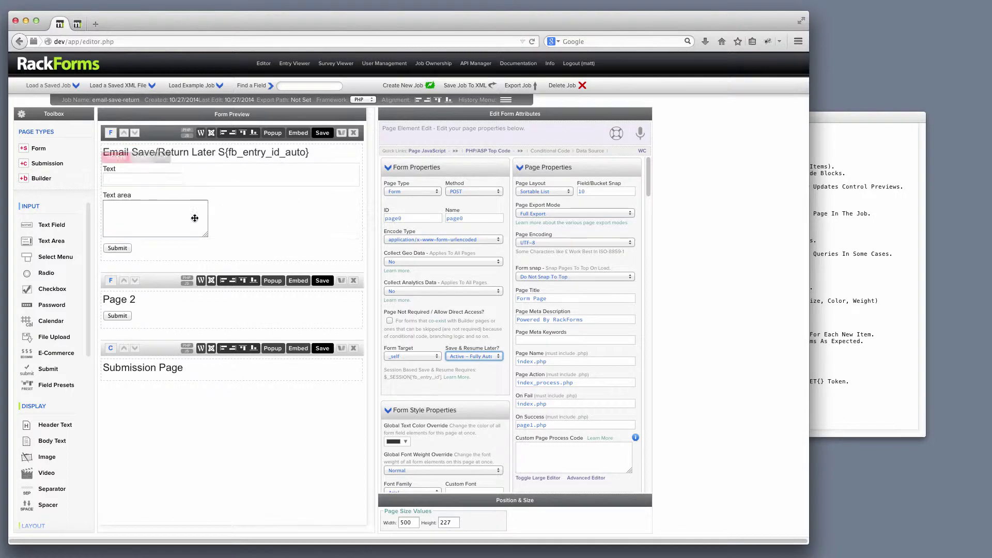
pyautogui.moveTo(180, 163)
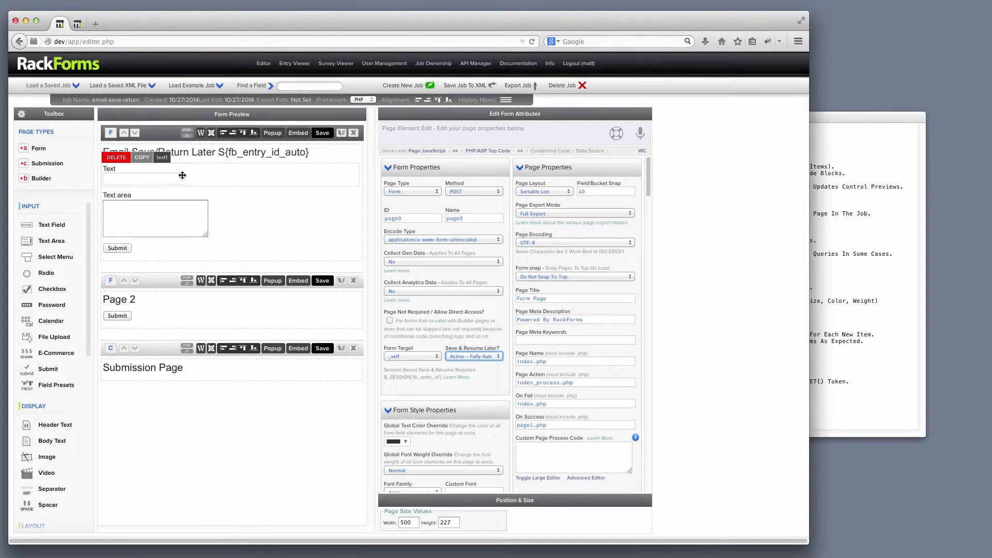
# - Save the page, submit the live form with Save and Return Later, and copy the return link
pyautogui.click(322, 134)
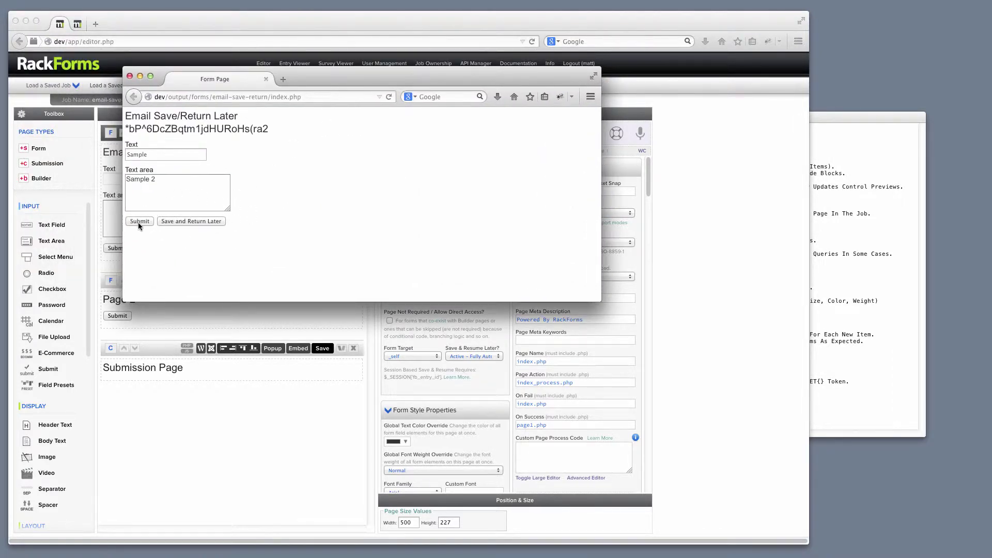
pyautogui.click(200, 219)
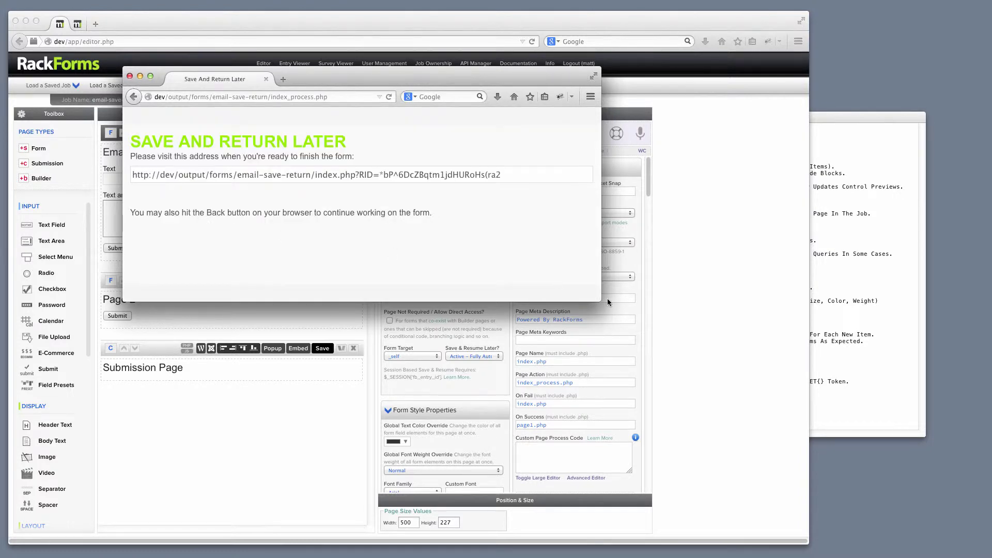
pyautogui.moveTo(607, 298); pyautogui.dragTo(734, 401)
pyautogui.click(541, 223)
pyautogui.press('super+c')
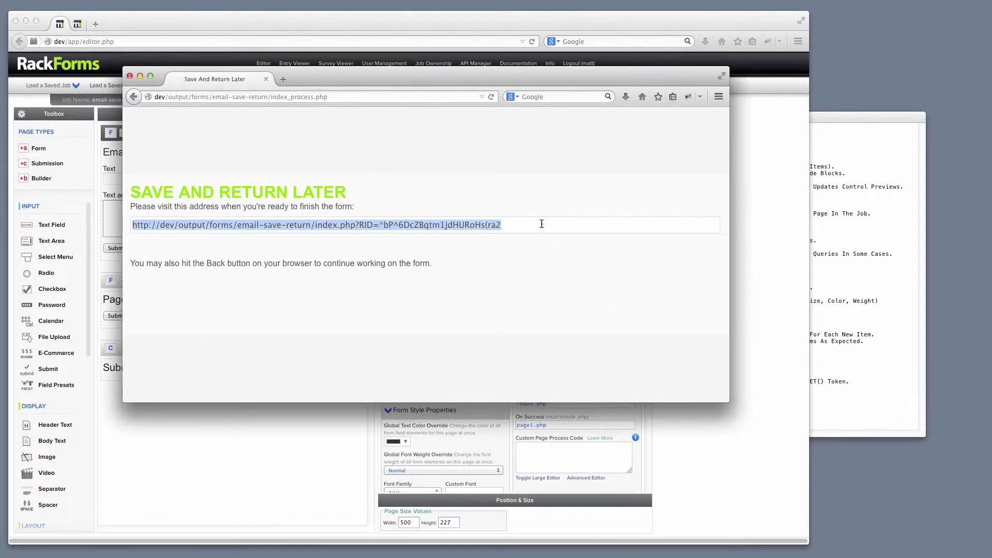
pyautogui.click(129, 76)
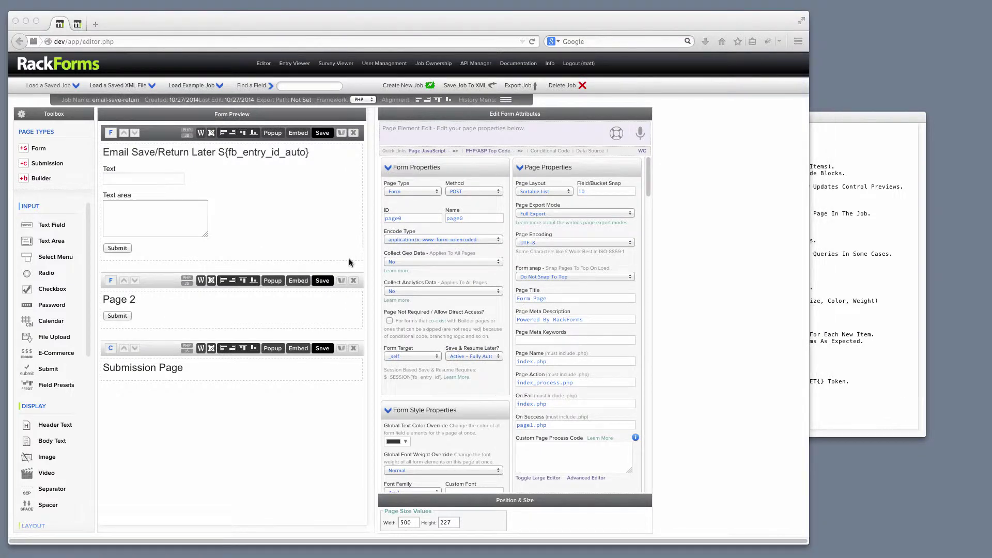
# - Open the return link in a new browser window, confirm the Sample 2 entry is restored, then close it
pyautogui.press('super+n')
pyautogui.press('super+v')
pyautogui.press('Return')
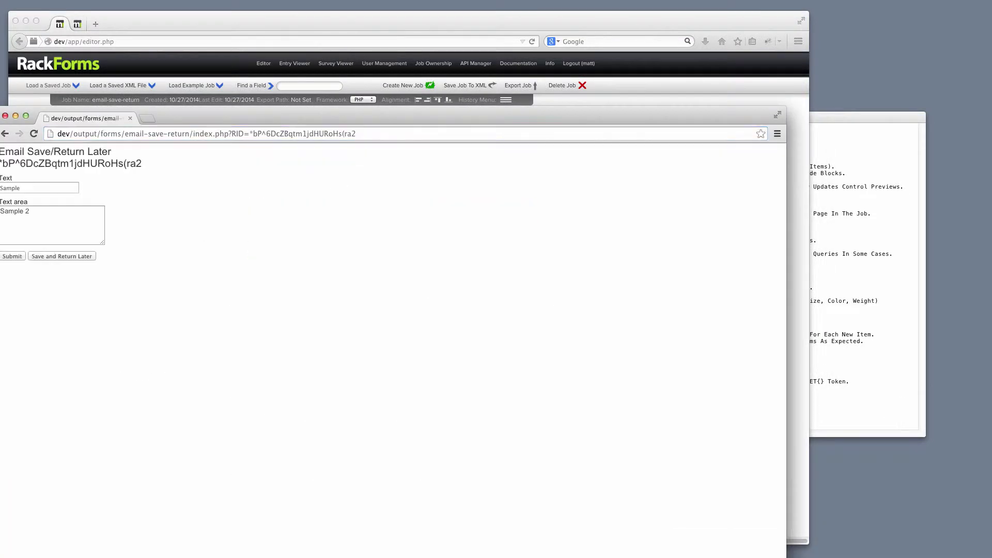
pyautogui.moveTo(258, 121); pyautogui.dragTo(392, 76)
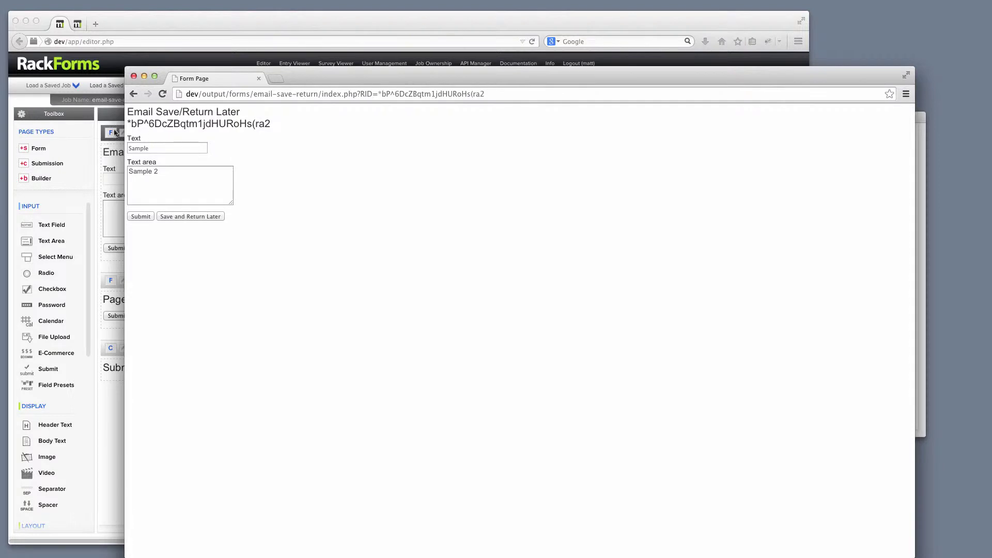
pyautogui.moveTo(166, 176); pyautogui.dragTo(23, 159)
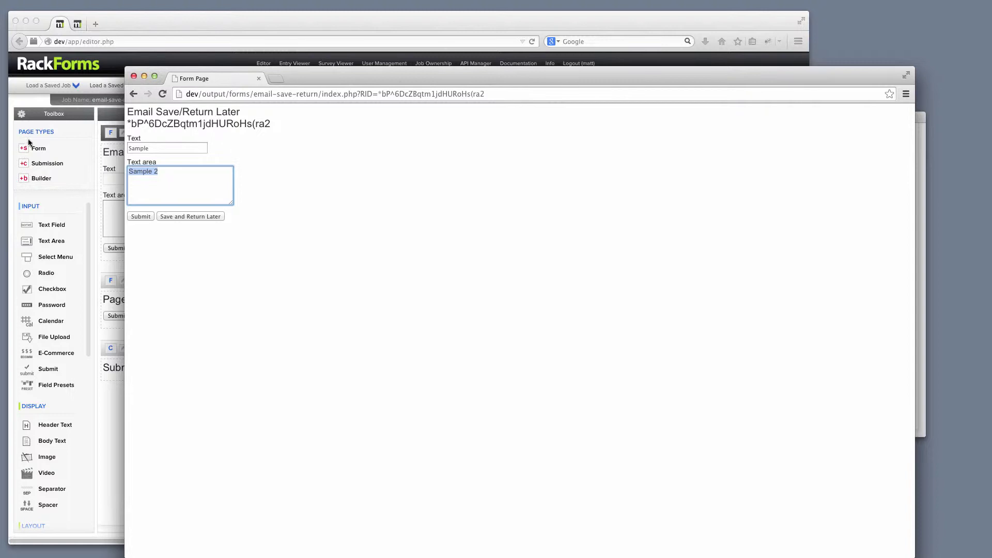
pyautogui.click(133, 78)
pyautogui.click(473, 94)
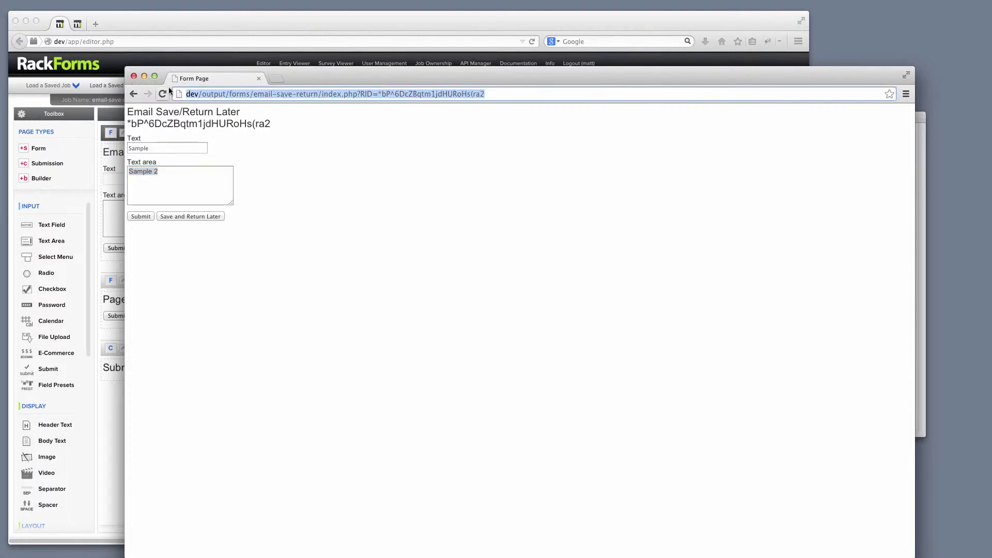
pyautogui.click(134, 76)
pyautogui.click(837, 131)
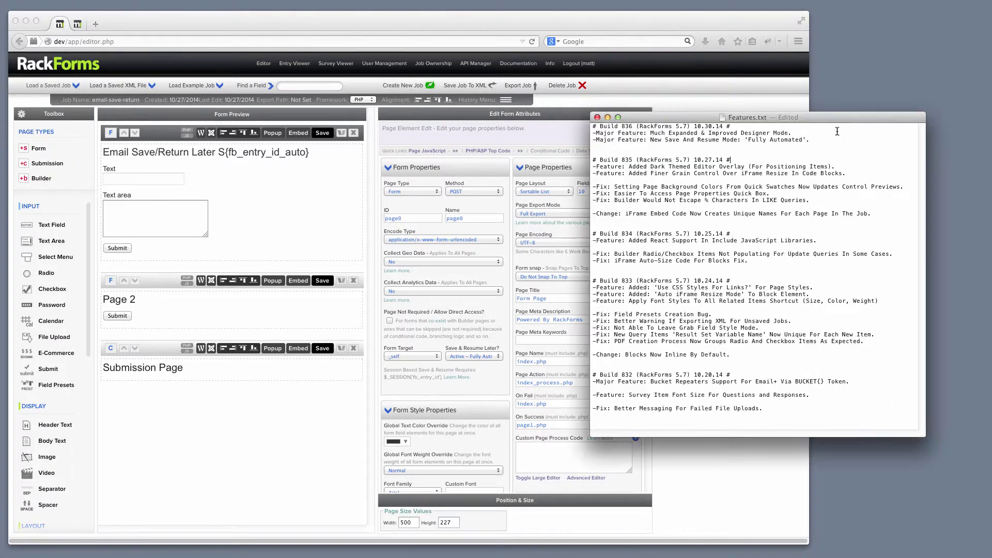